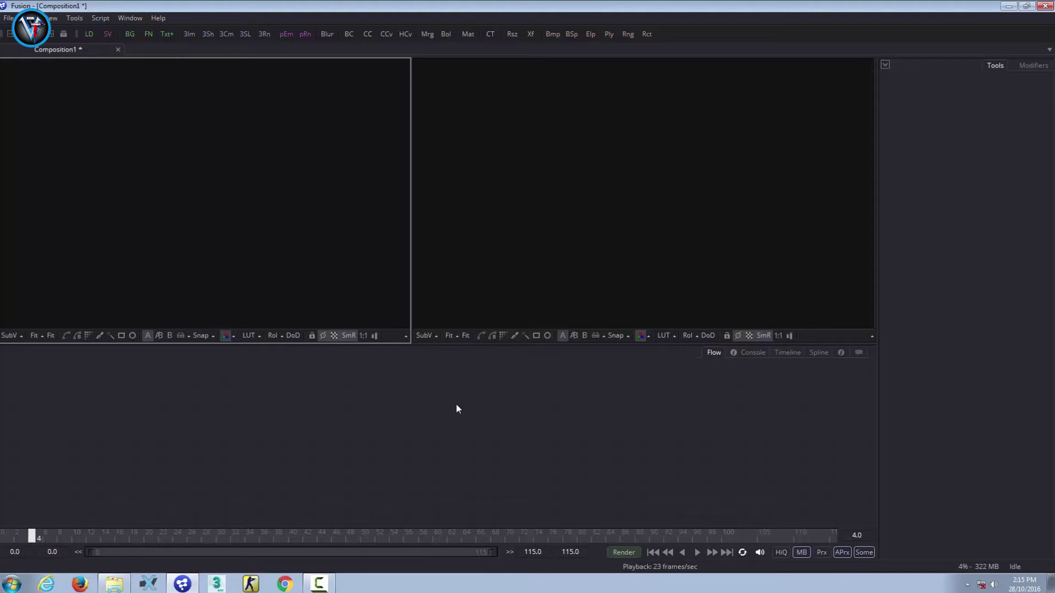
# Drag Background.jpg from the Background folder into Fusion's flow
pyautogui.click(115, 585)
pyautogui.click(282, 21)
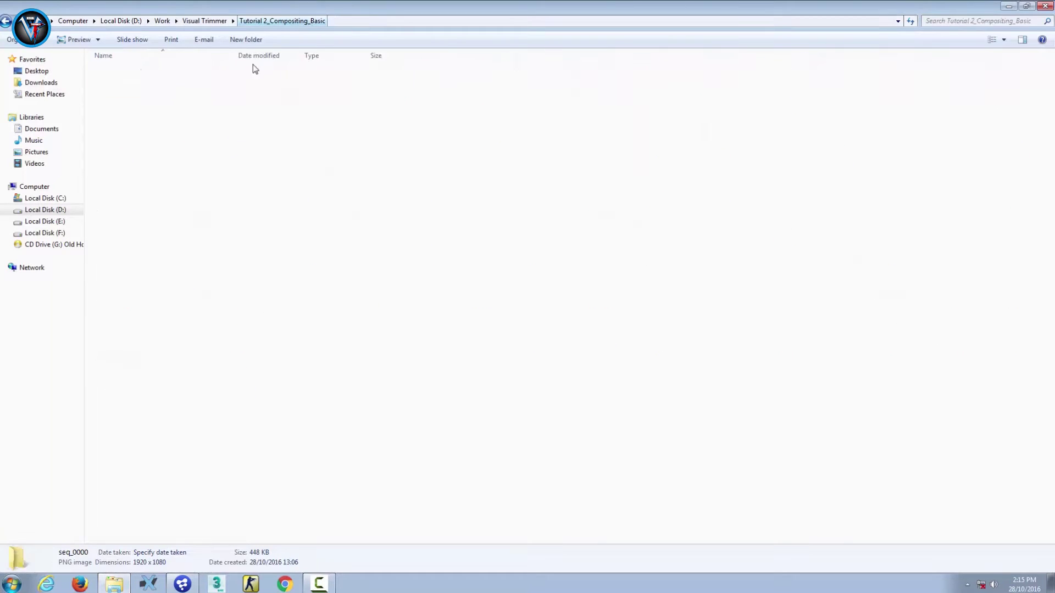
pyautogui.doubleClick(157, 71)
pyautogui.moveTo(152, 82)
pyautogui.mouseDown()
pyautogui.moveTo(190, 588)
pyautogui.moveTo(301, 234)
pyautogui.mouseUp()
pyautogui.scroll(-2, 268, 171)
pyautogui.scroll(1, 174, 211)
# Drag the seq_0000.png sequence from the Foreground folder into the flow
pyautogui.click(115, 583)
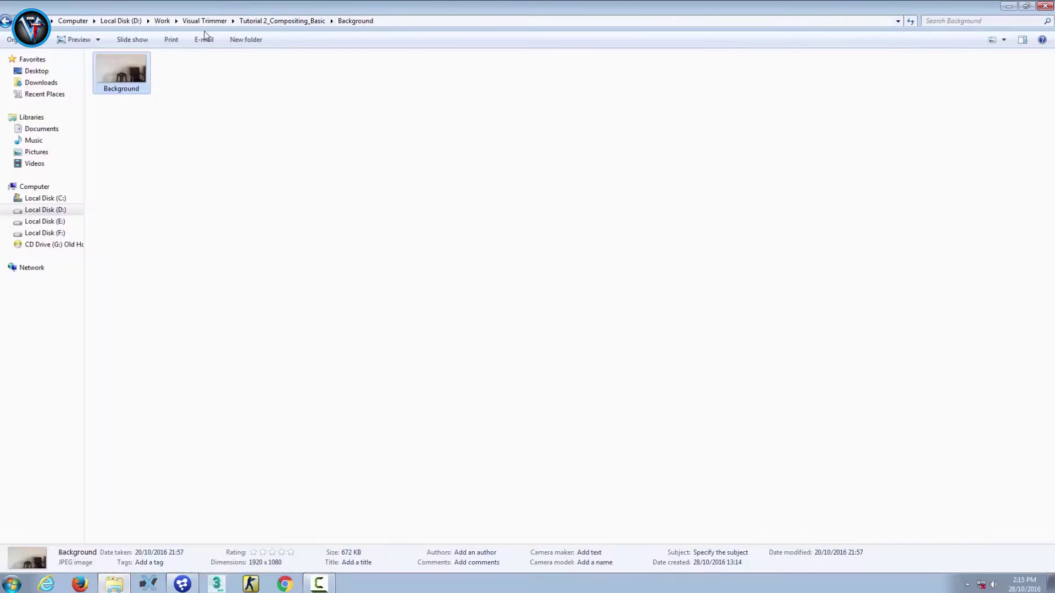
pyautogui.click(294, 19)
pyautogui.doubleClick(165, 85)
pyautogui.moveTo(112, 69)
pyautogui.mouseDown()
pyautogui.moveTo(425, 449)
pyautogui.moveTo(563, 229)
pyautogui.mouseUp()
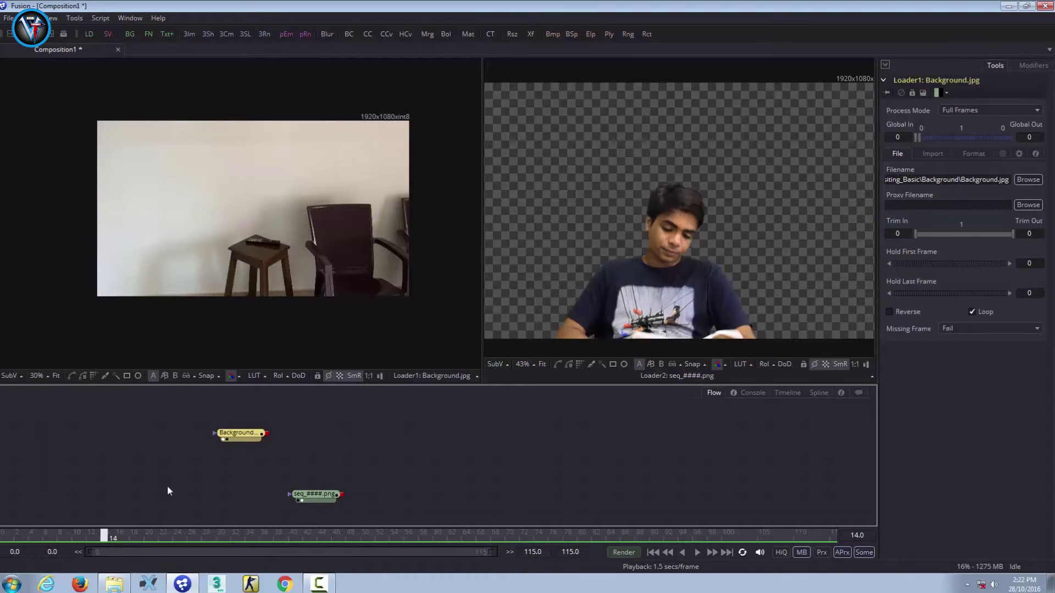
# Add a Merge node to the flow and switch to a single full-size viewer
pyautogui.keyDown('ctrl'); pyautogui.click(315, 495); pyautogui.keyUp('ctrl')
pyautogui.click(523, 417)
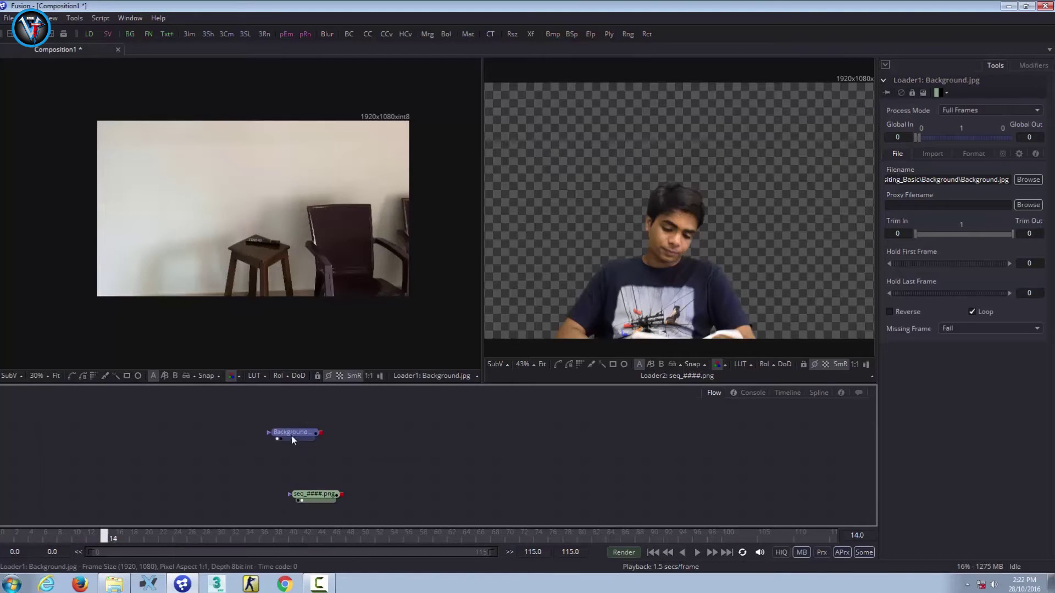
pyautogui.moveTo(323, 434); pyautogui.dragTo(361, 428)
pyautogui.hotkey('ctrl', 'space')
pyautogui.write('m')
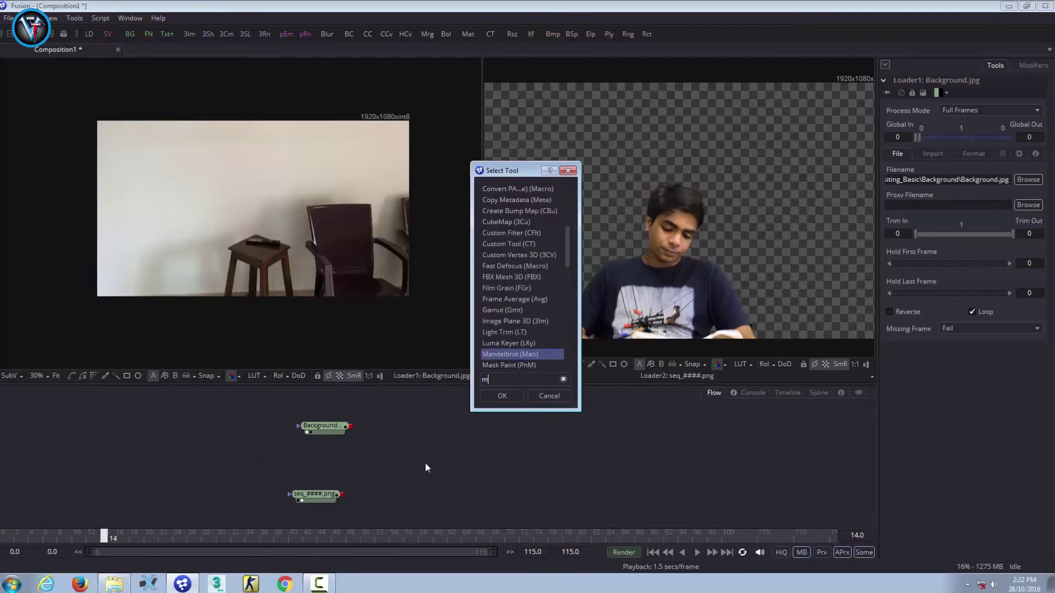
pyautogui.write('er')
pyautogui.press('Return')
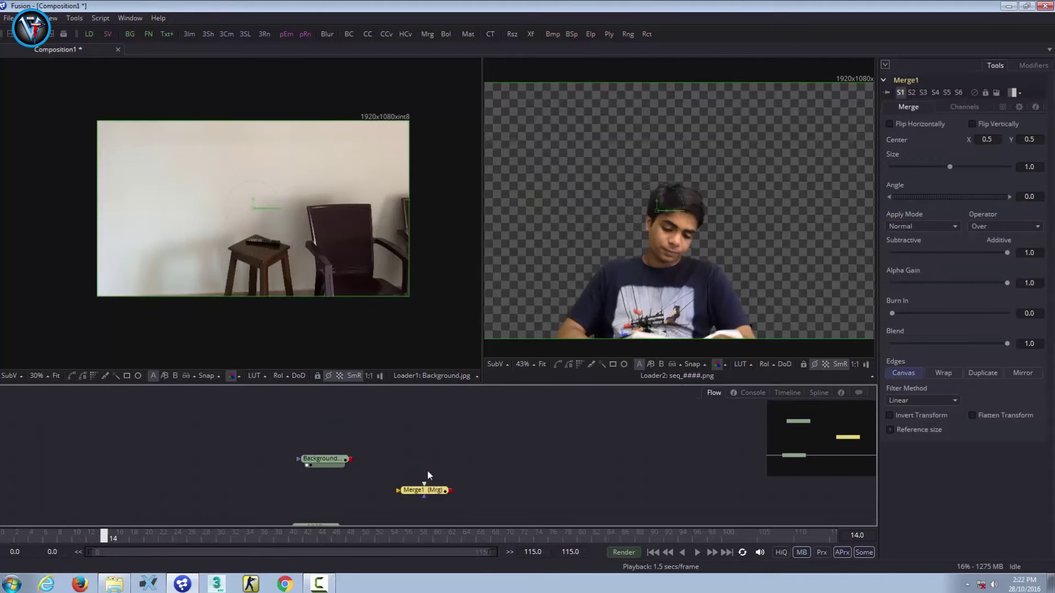
pyautogui.moveTo(491, 468); pyautogui.dragTo(511, 437)
pyautogui.click(497, 451)
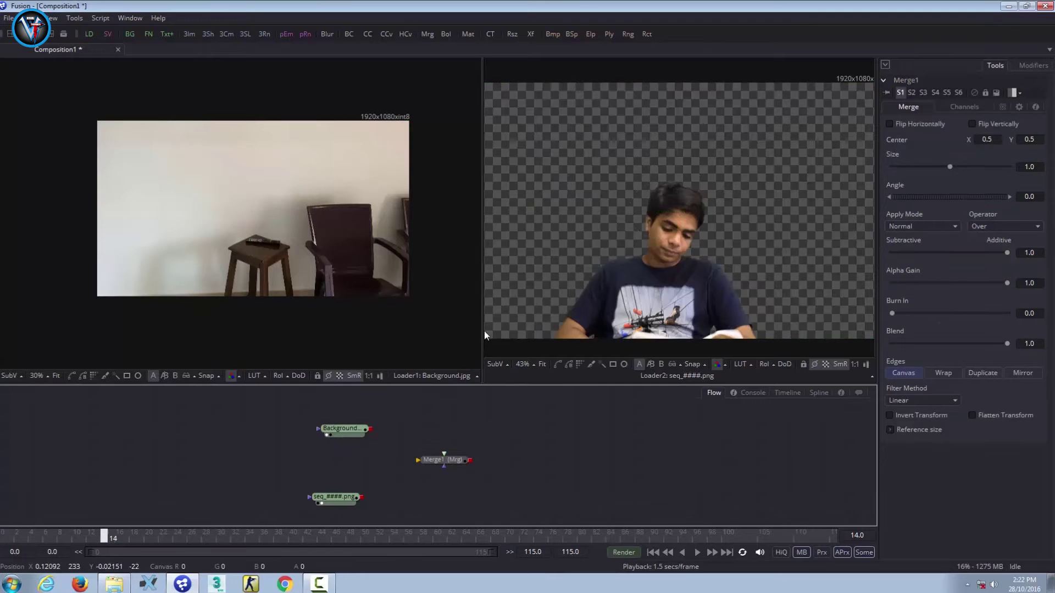
pyautogui.moveTo(482, 245); pyautogui.dragTo(0, 251)
# Wire Background into Merge1's background and seq_####.png into its foreground, then view Merge1
pyautogui.moveTo(362, 429); pyautogui.dragTo(374, 411)
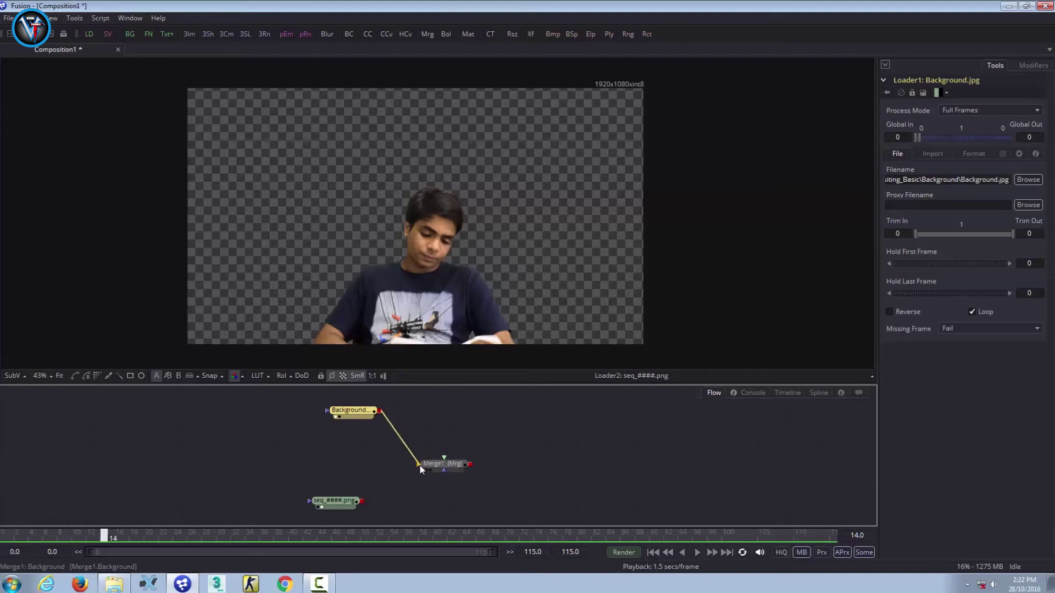
pyautogui.moveTo(422, 467); pyautogui.dragTo(417, 464)
pyautogui.moveTo(445, 455); pyautogui.dragTo(453, 467)
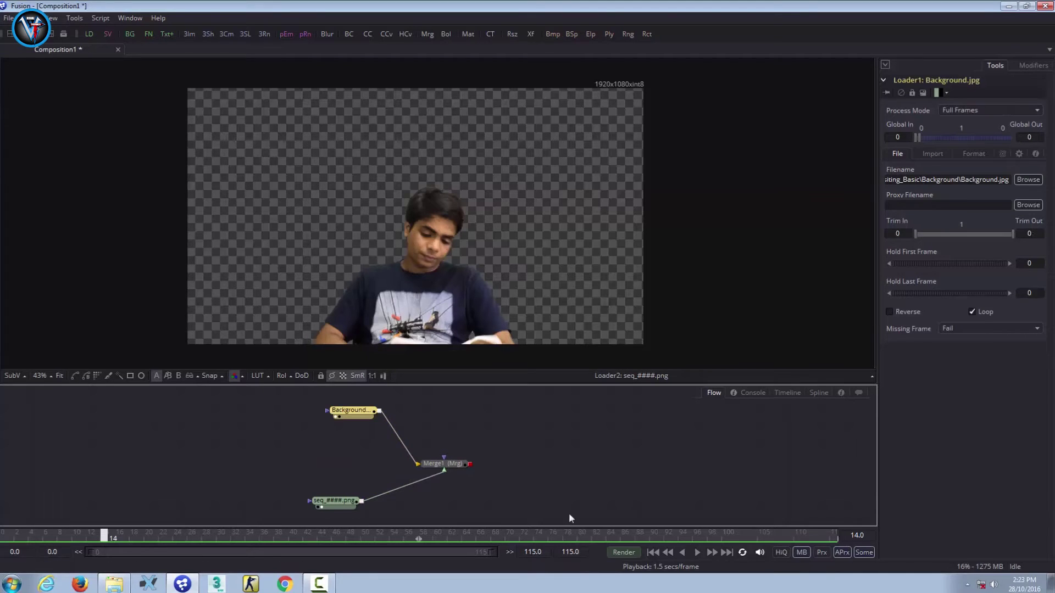
pyautogui.click(560, 455)
pyautogui.moveTo(453, 465); pyautogui.dragTo(466, 264)
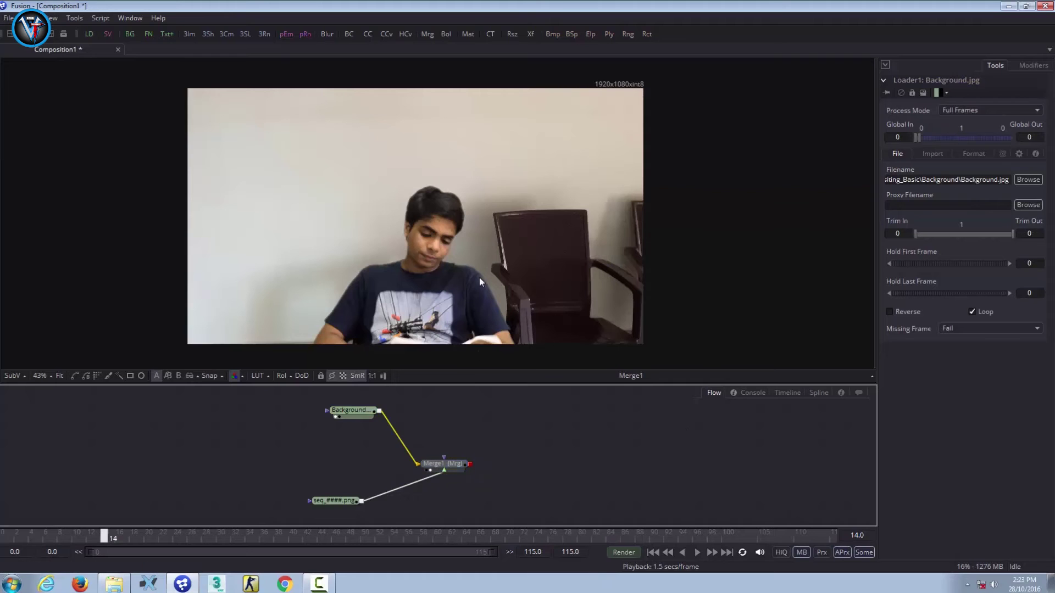
pyautogui.click(548, 467)
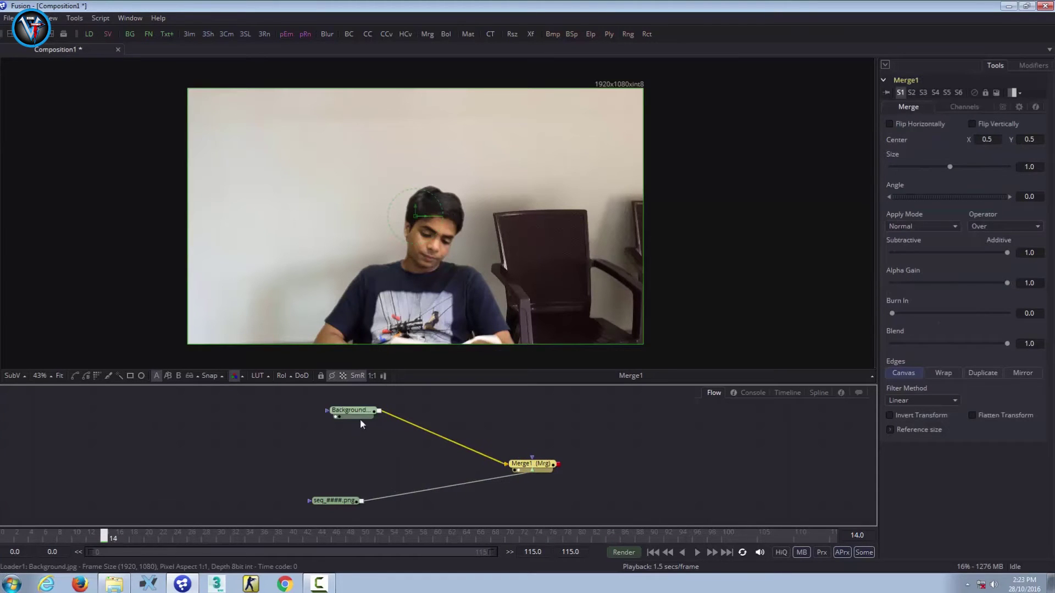
# Line up the Background and sequence loaders neatly with Merge1
pyautogui.moveTo(360, 415); pyautogui.dragTo(540, 415)
pyautogui.moveTo(348, 478); pyautogui.dragTo(351, 472)
pyautogui.click(682, 447)
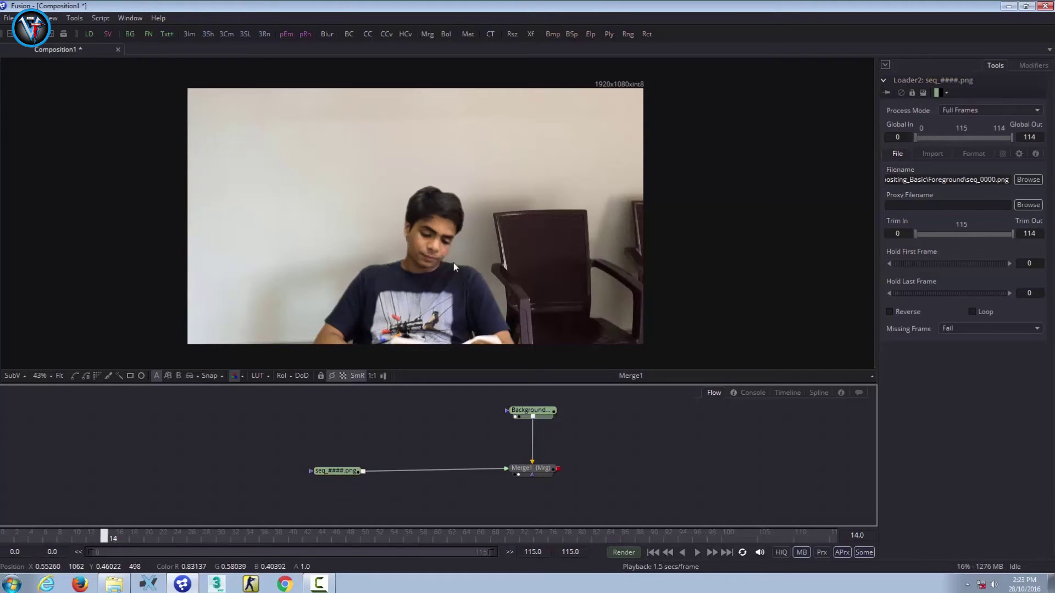
pyautogui.click(532, 416)
pyautogui.click(565, 443)
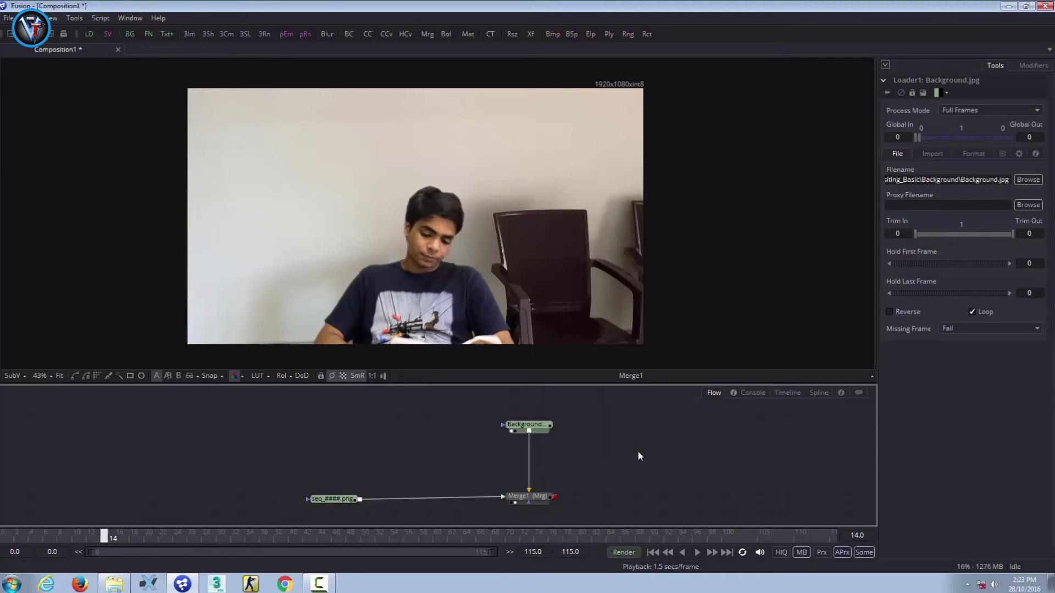
# Insert a Transform node between the Background loader and Merge1
pyautogui.hotkey('ctrl', 'space')
pyautogui.write('tra')
pyautogui.press('Down')
pyautogui.press('Return')
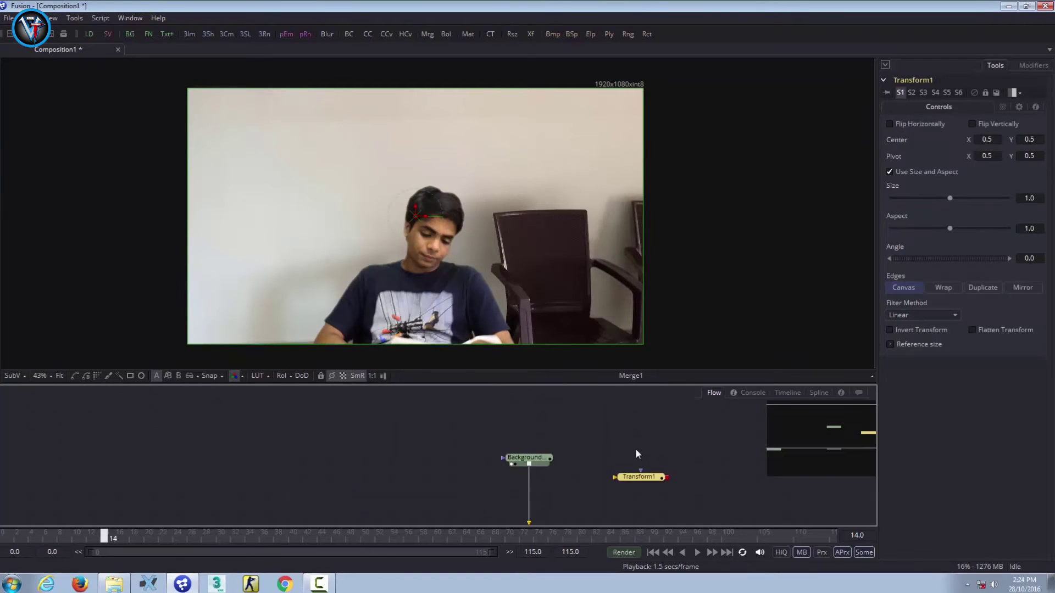
pyautogui.moveTo(647, 424); pyautogui.dragTo(538, 436)
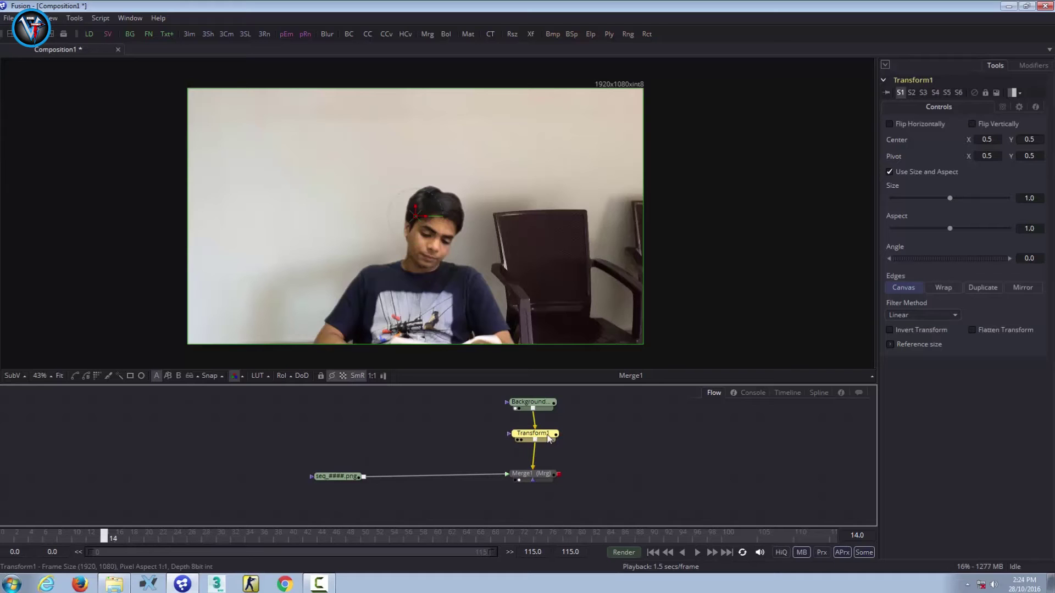
pyautogui.moveTo(550, 439); pyautogui.dragTo(545, 442)
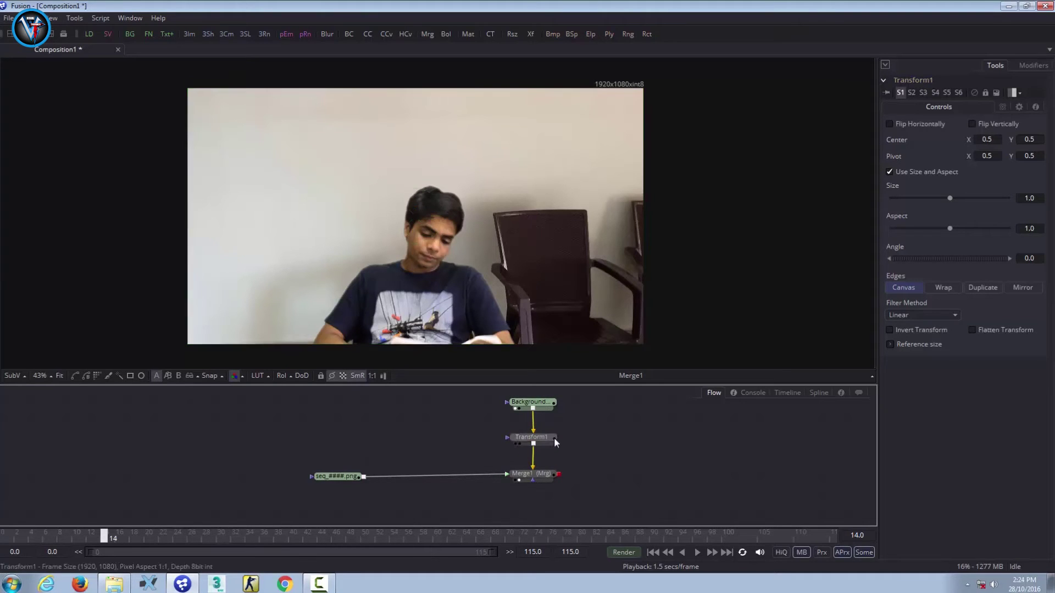
pyautogui.click(549, 443)
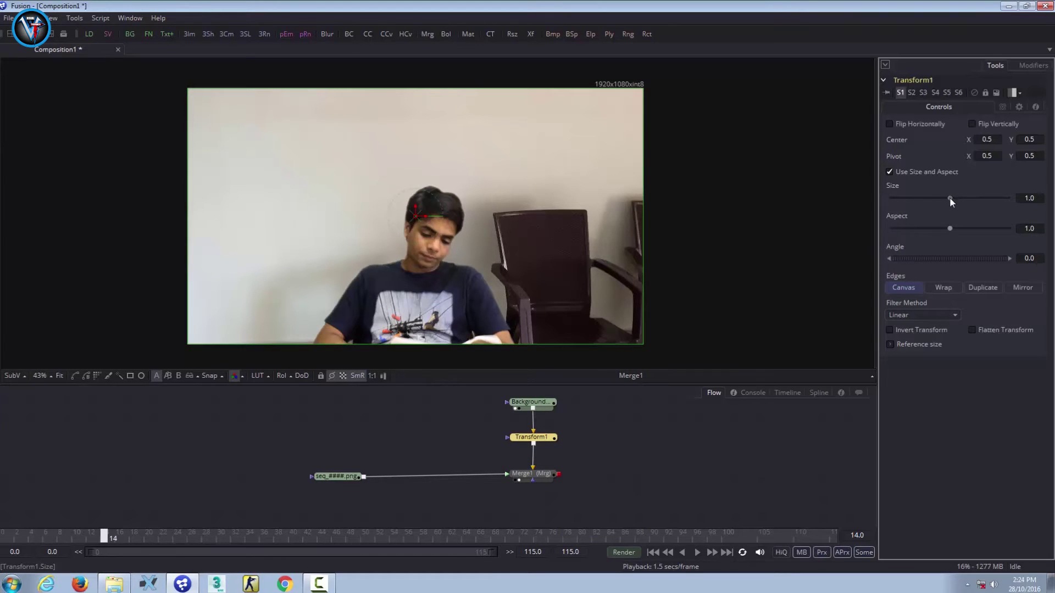
# Scale the room photo to about 1.08 and shift its center up and right
pyautogui.moveTo(950, 200); pyautogui.dragTo(952, 200)
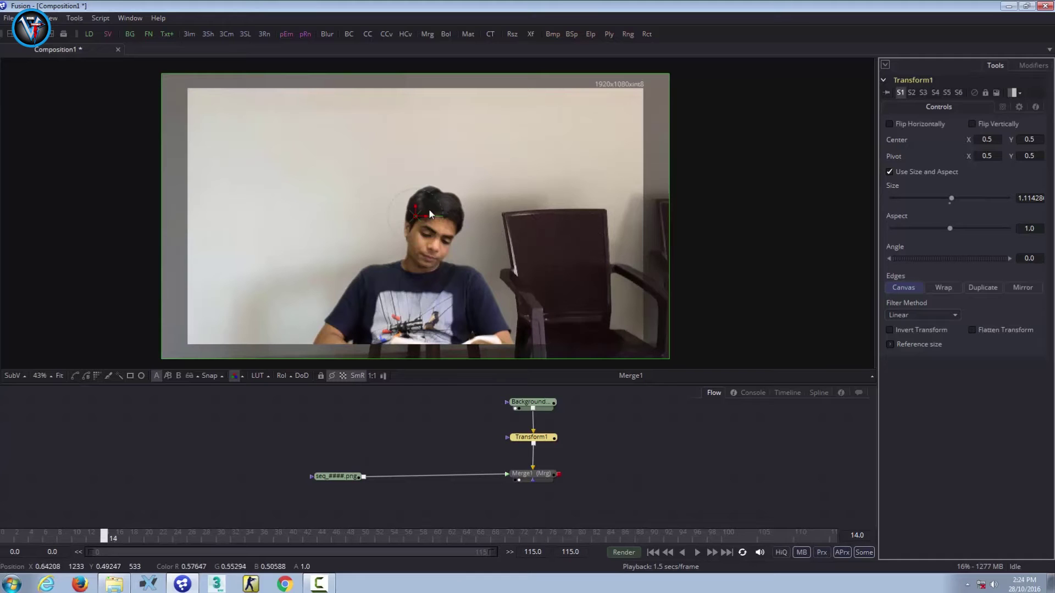
pyautogui.moveTo(417, 206)
pyautogui.mouseDown()
pyautogui.moveTo(417, 194)
pyautogui.moveTo(417, 203)
pyautogui.mouseUp()
pyautogui.click(672, 420)
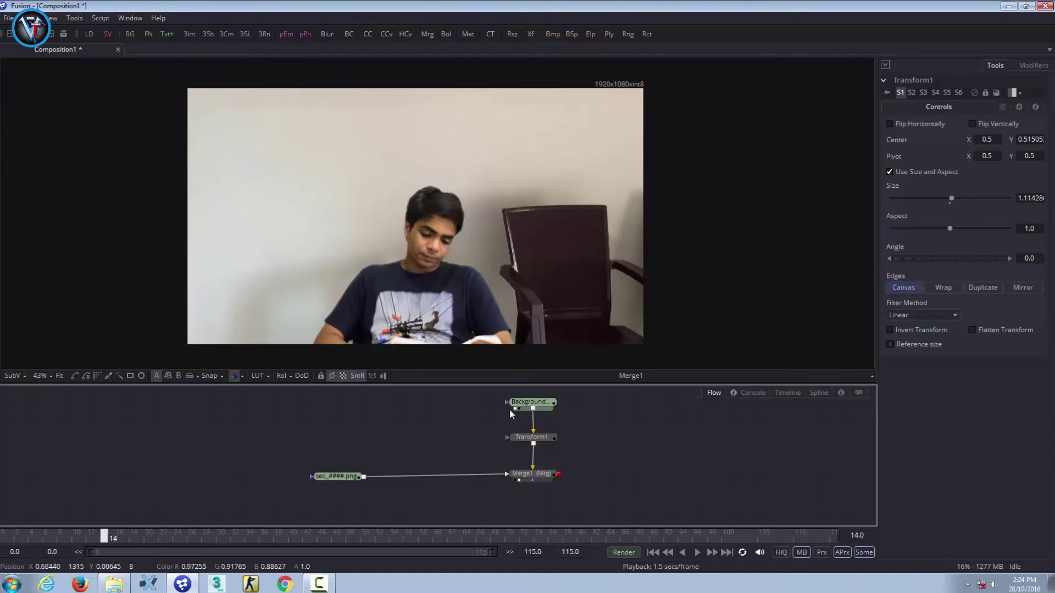
pyautogui.click(531, 438)
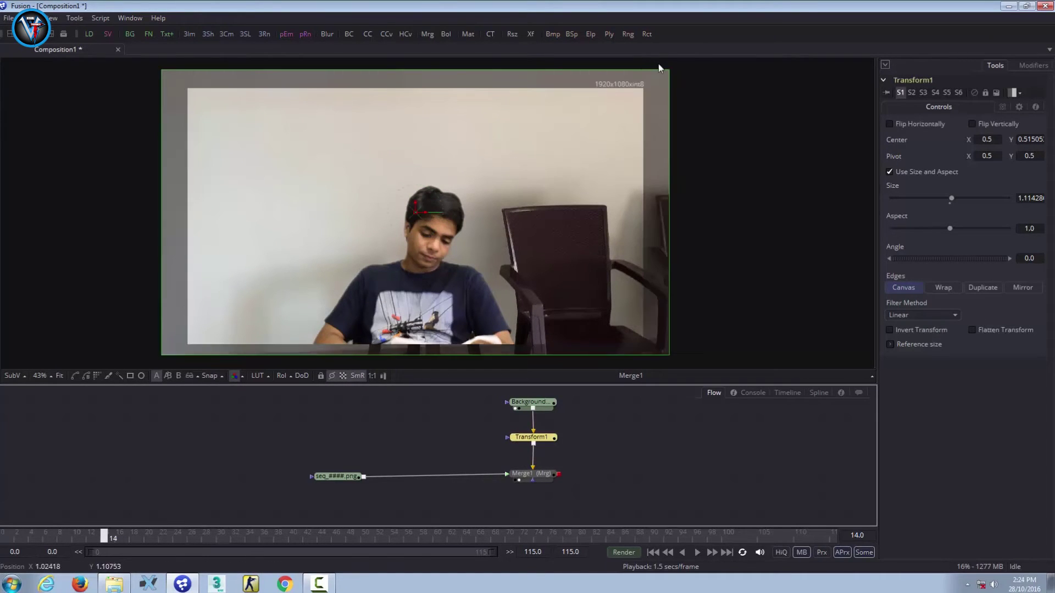
pyautogui.moveTo(667, 71); pyautogui.dragTo(660, 76)
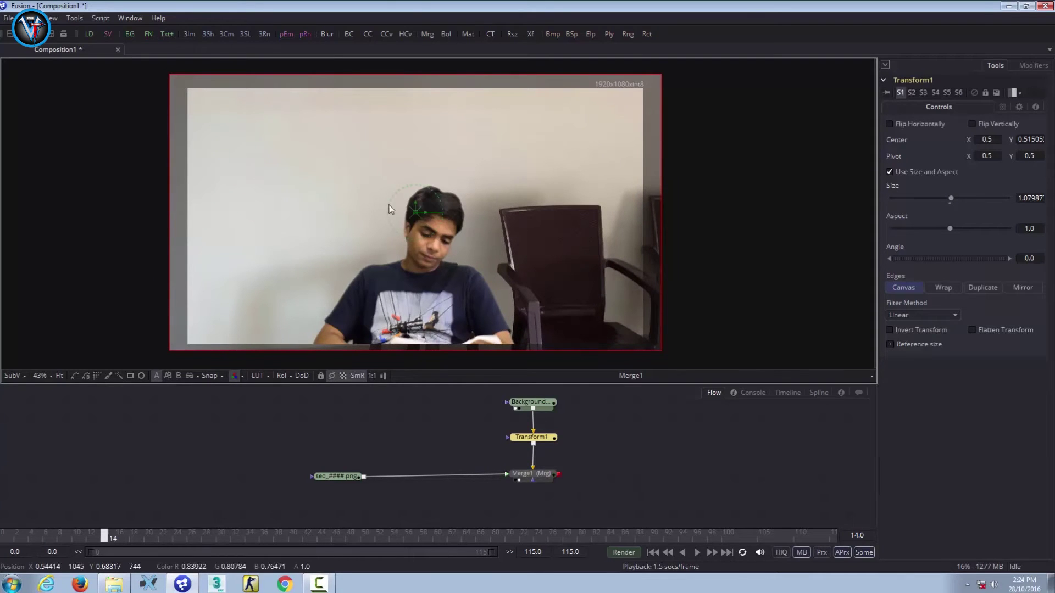
pyautogui.moveTo(414, 216); pyautogui.dragTo(419, 218)
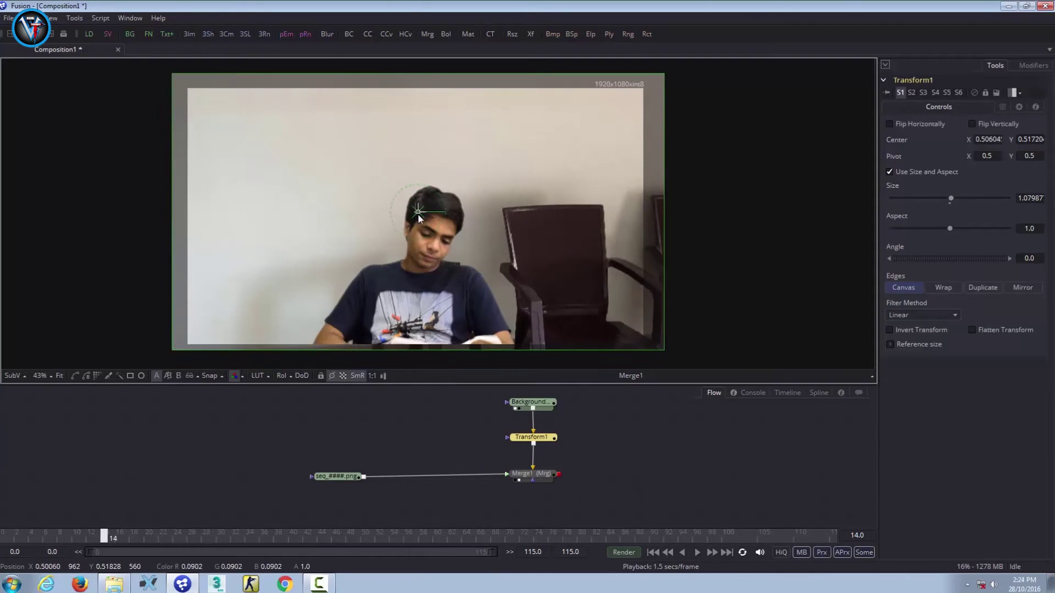
pyautogui.click(644, 456)
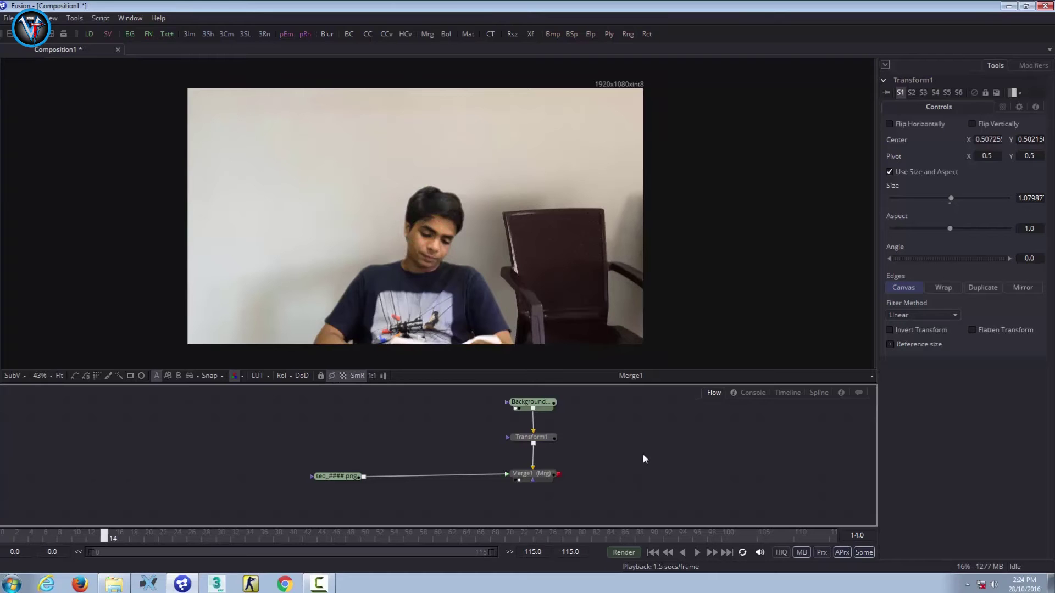
# Play the composite and lower the room photo slightly
pyautogui.press('space')
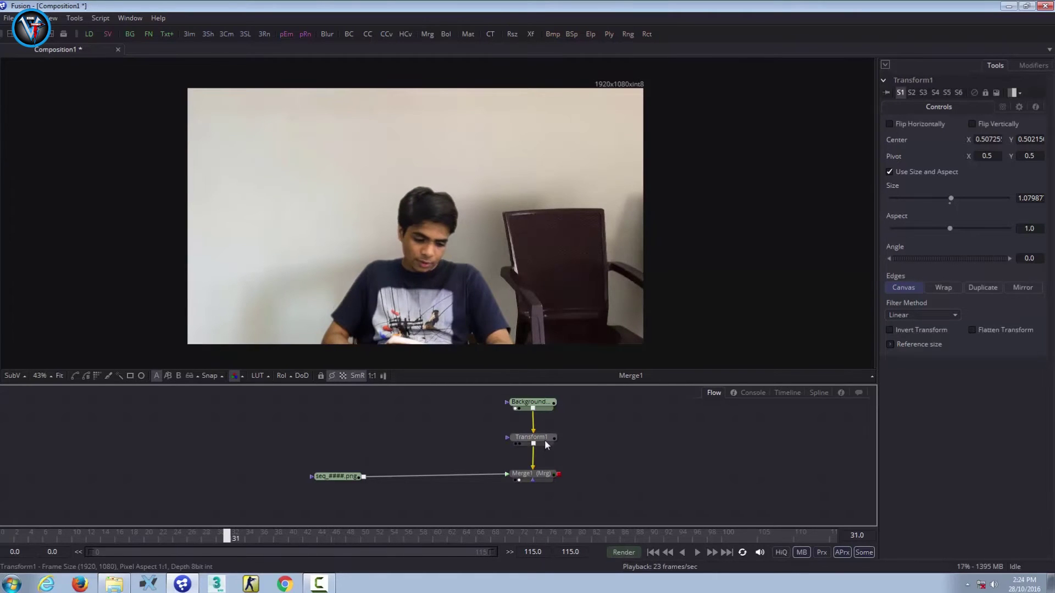
pyautogui.click(545, 439)
pyautogui.moveTo(418, 207); pyautogui.dragTo(418, 218)
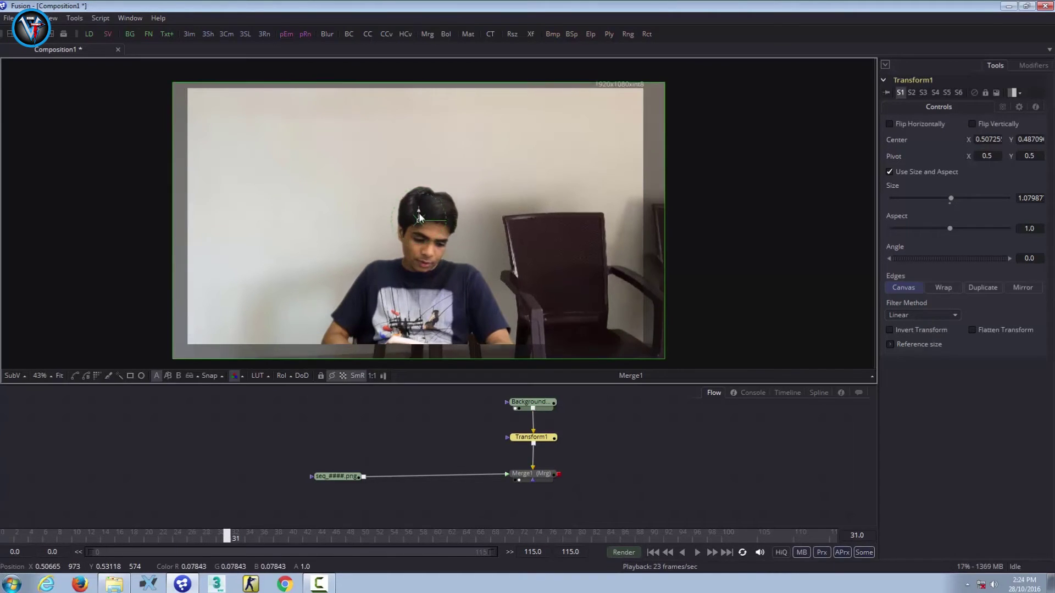
pyautogui.click(663, 433)
# Select Merge1 and restart playback of the merged shot from the beginning
pyautogui.press('space')
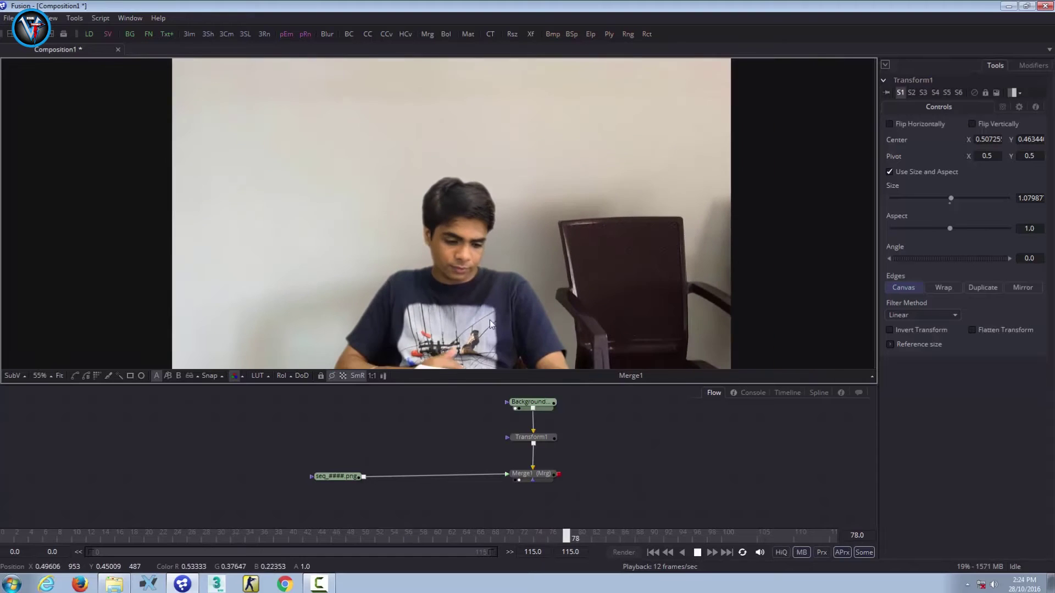
pyautogui.click(544, 478)
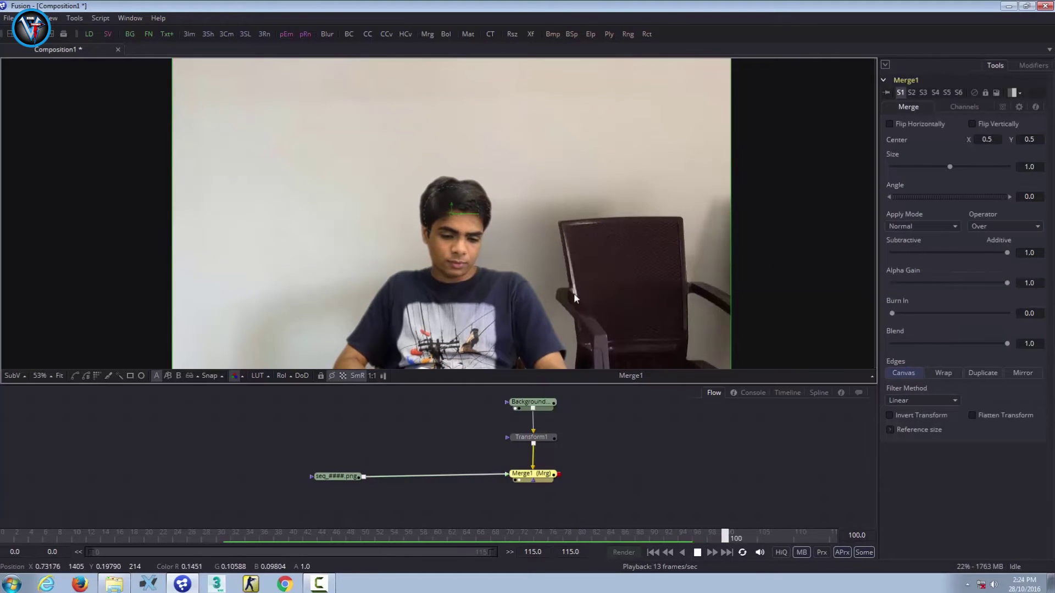
pyautogui.press('space')
pyautogui.scroll(1, 545, 245)
pyautogui.scroll(2, 502, 214)
pyautogui.scroll(2, 534, 231)
pyautogui.press('space')
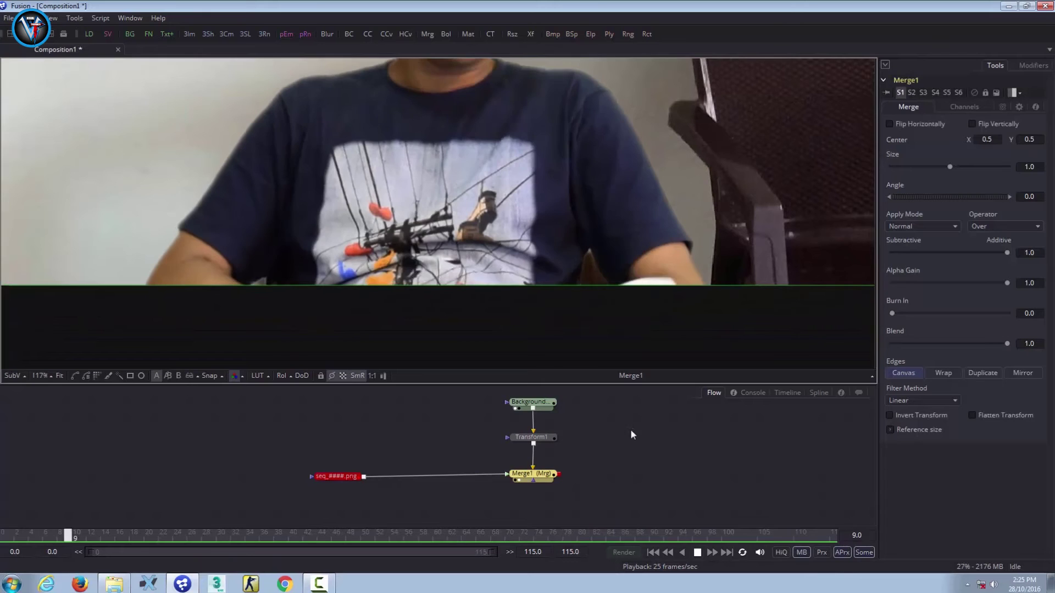
# Add a Grain node between Transform1 and Merge1 and preview it
pyautogui.hotkey('ctrl', 'space')
pyautogui.write('gra')
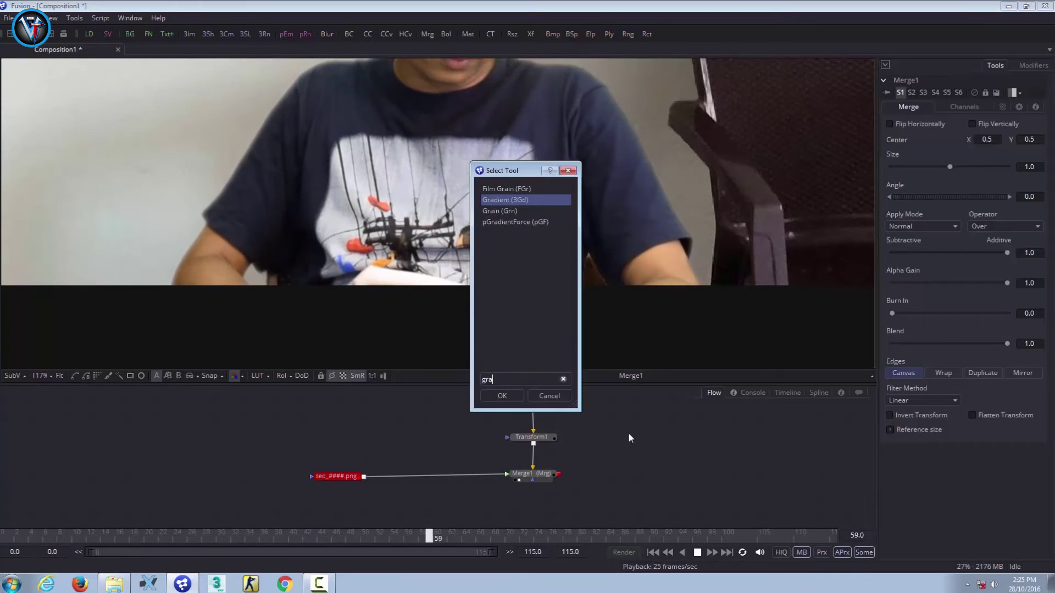
pyautogui.press('Return')
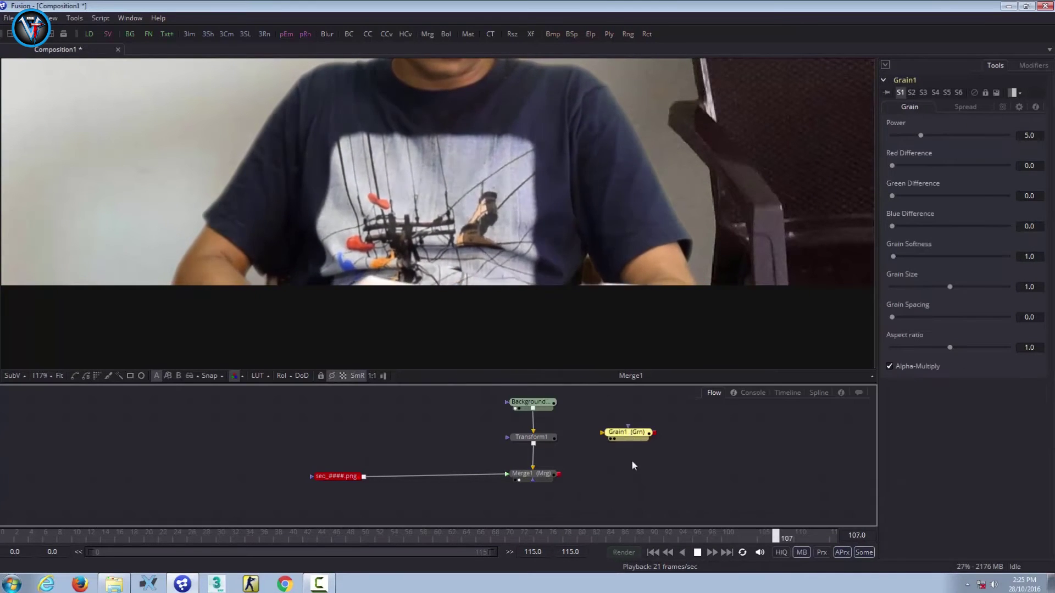
pyautogui.scroll(2, 593, 460)
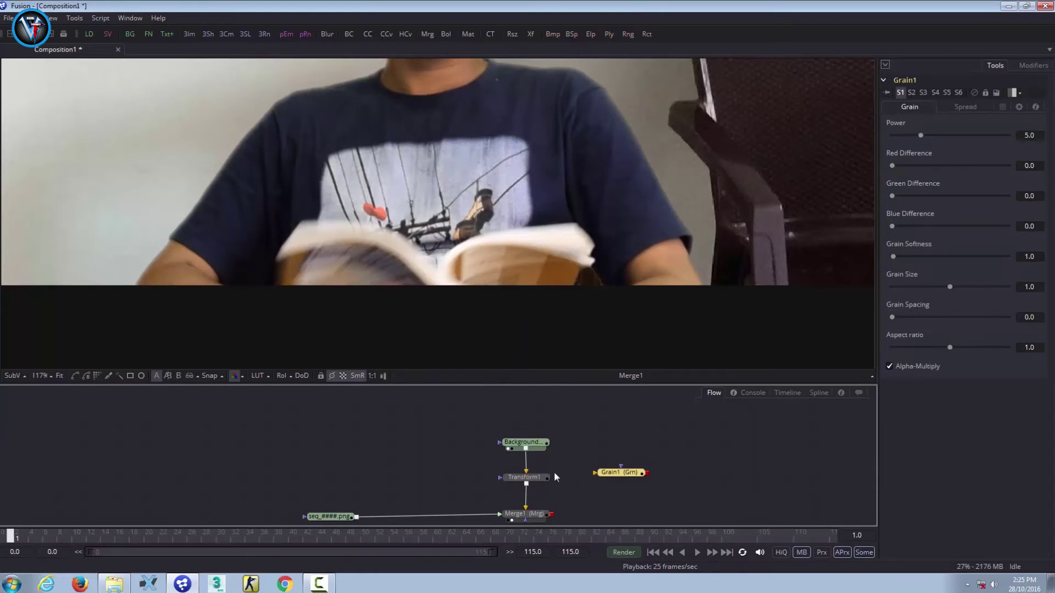
pyautogui.moveTo(525, 478); pyautogui.dragTo(527, 443)
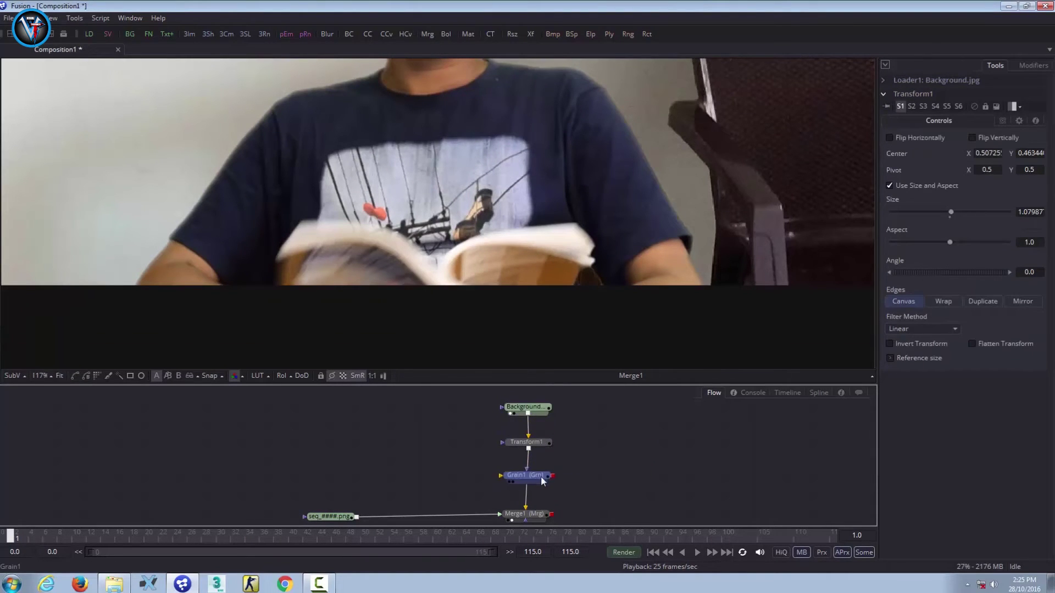
pyautogui.moveTo(544, 478)
pyautogui.mouseDown()
pyautogui.moveTo(569, 480)
pyautogui.moveTo(534, 477)
pyautogui.mouseUp()
pyautogui.press('space')
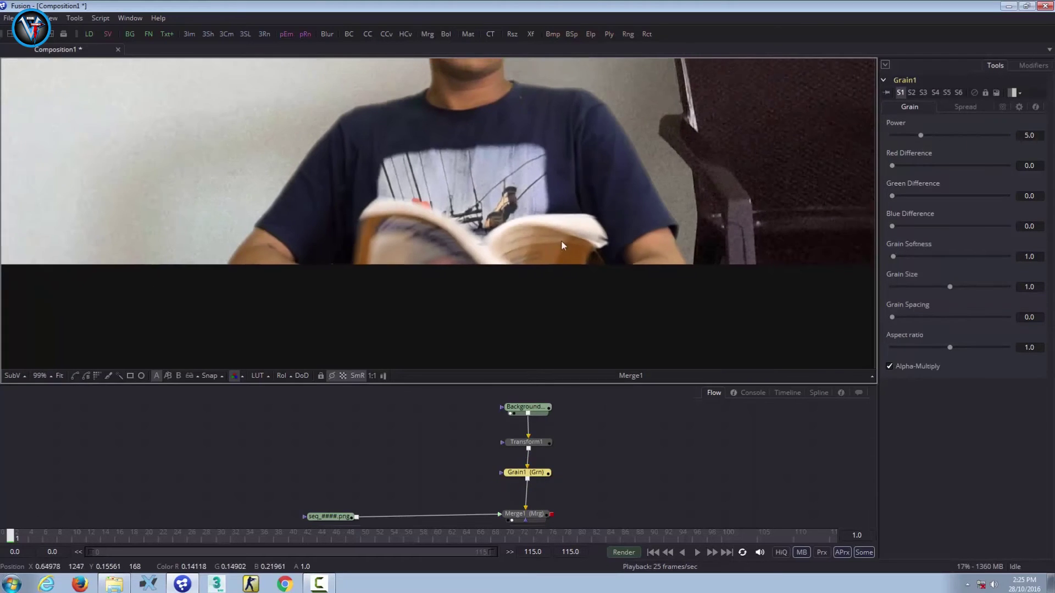
pyautogui.scroll(-1, 647, 206)
pyautogui.scroll(-1, 644, 104)
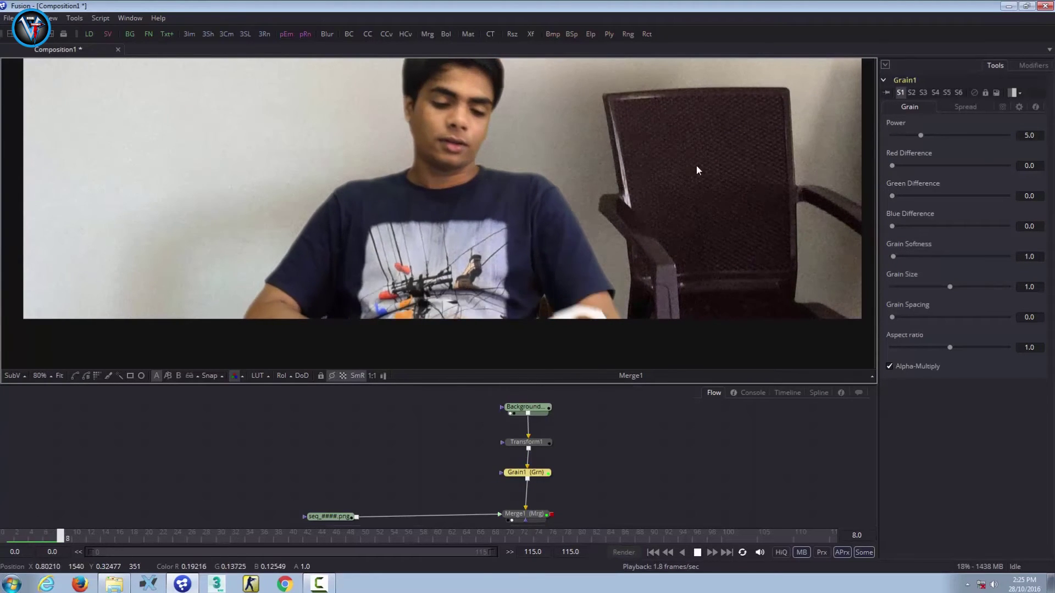
# Lower Grain1's power to 2.0
pyautogui.moveTo(921, 133); pyautogui.dragTo(910, 136)
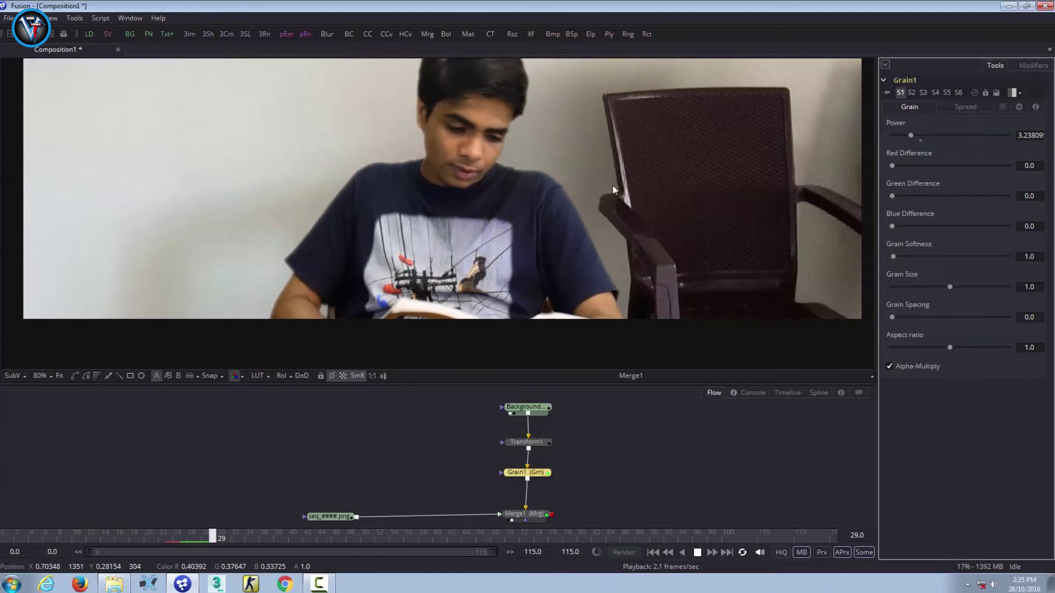
pyautogui.moveTo(911, 135); pyautogui.dragTo(903, 135)
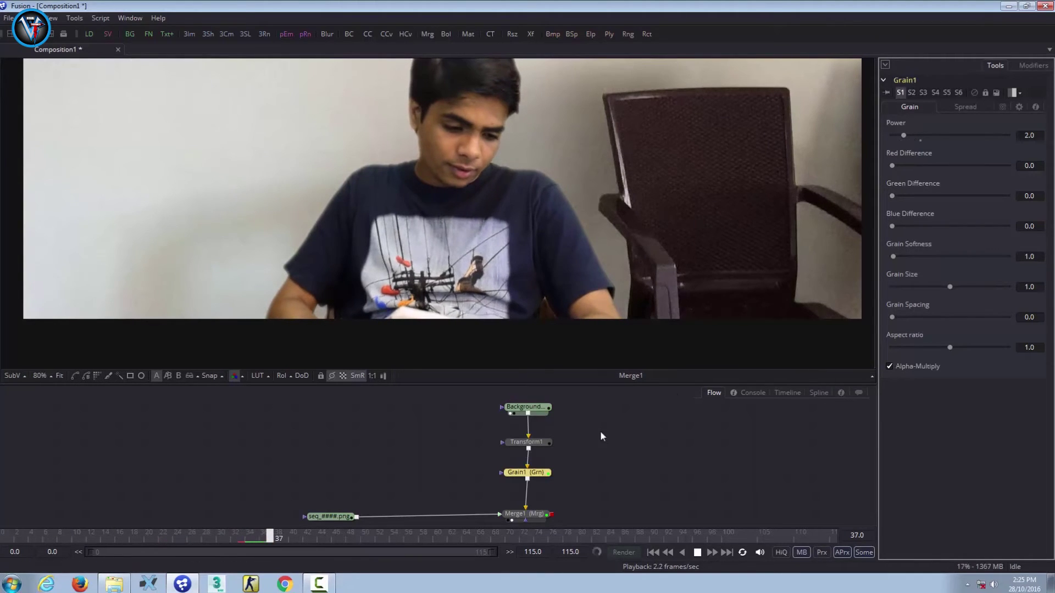
pyautogui.scroll(-3, 493, 217)
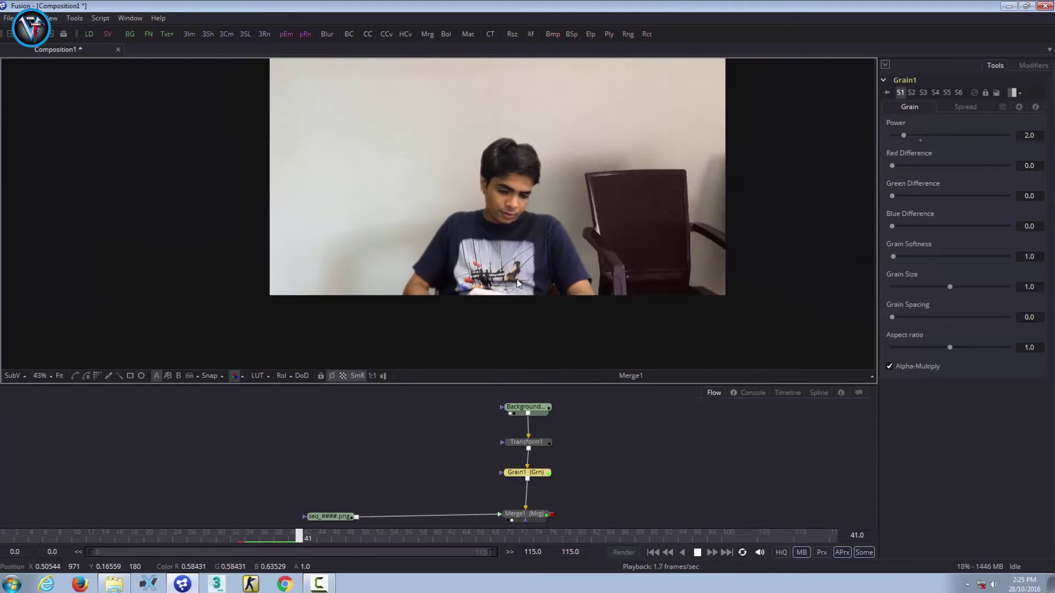
pyautogui.moveTo(566, 495); pyautogui.dragTo(494, 400)
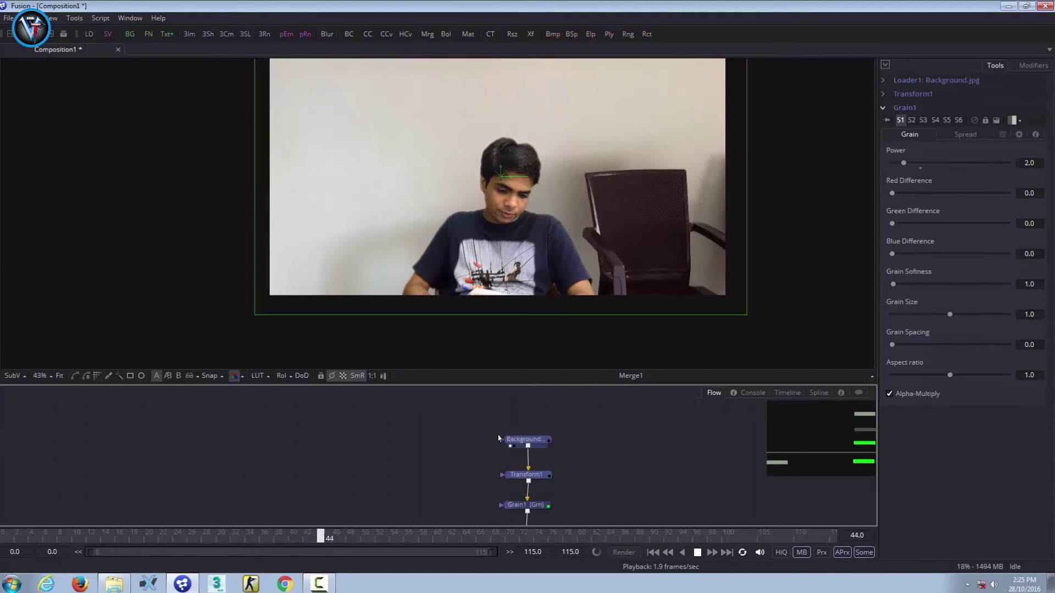
pyautogui.scroll(-2, 545, 466)
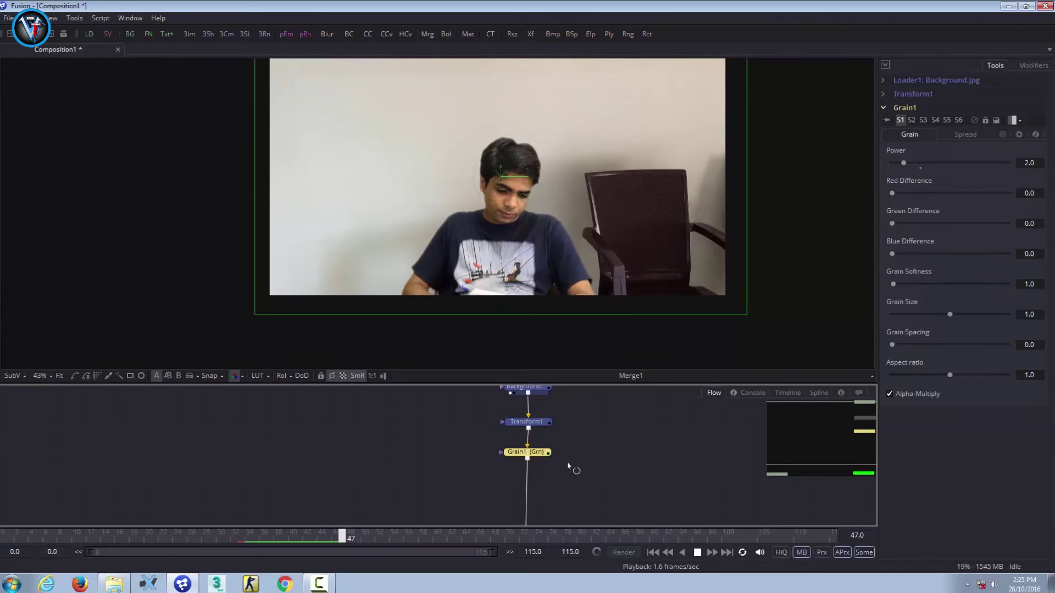
# Add Blur1 after Grain1 with a blur size of 1.5
pyautogui.click(540, 454)
pyautogui.hotkey('ctrl', 'space')
pyautogui.write('blu')
pyautogui.press('Return')
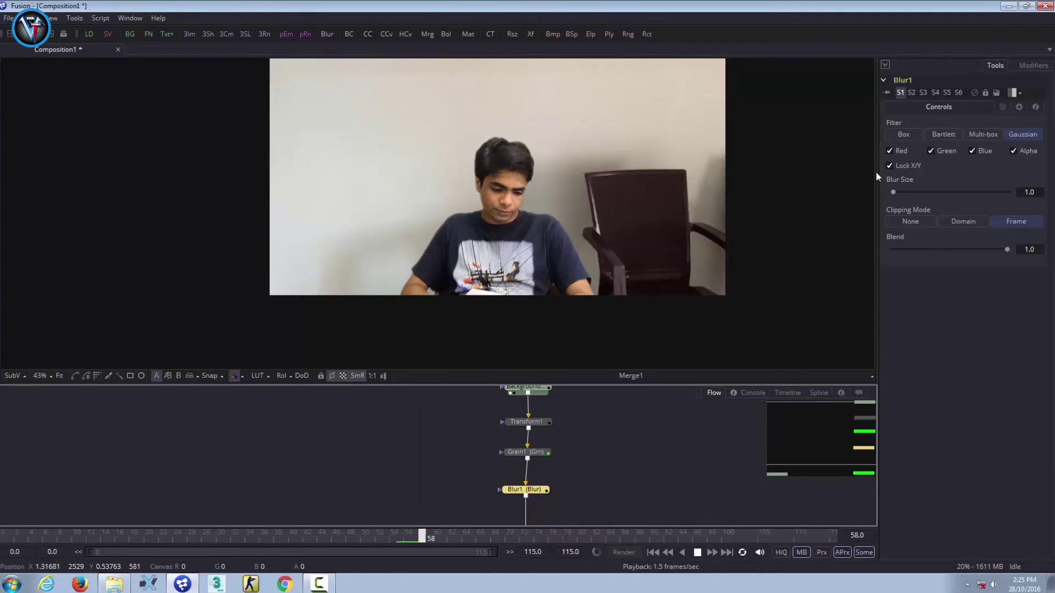
pyautogui.moveTo(892, 191); pyautogui.dragTo(895, 192)
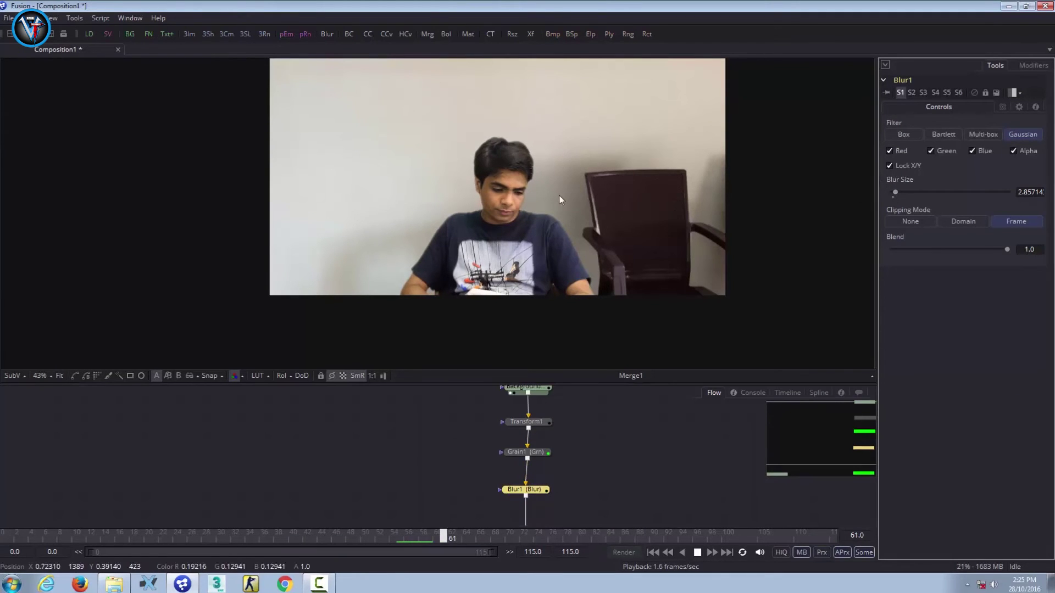
pyautogui.press('space')
pyautogui.hotkey('ctrl', 'v')
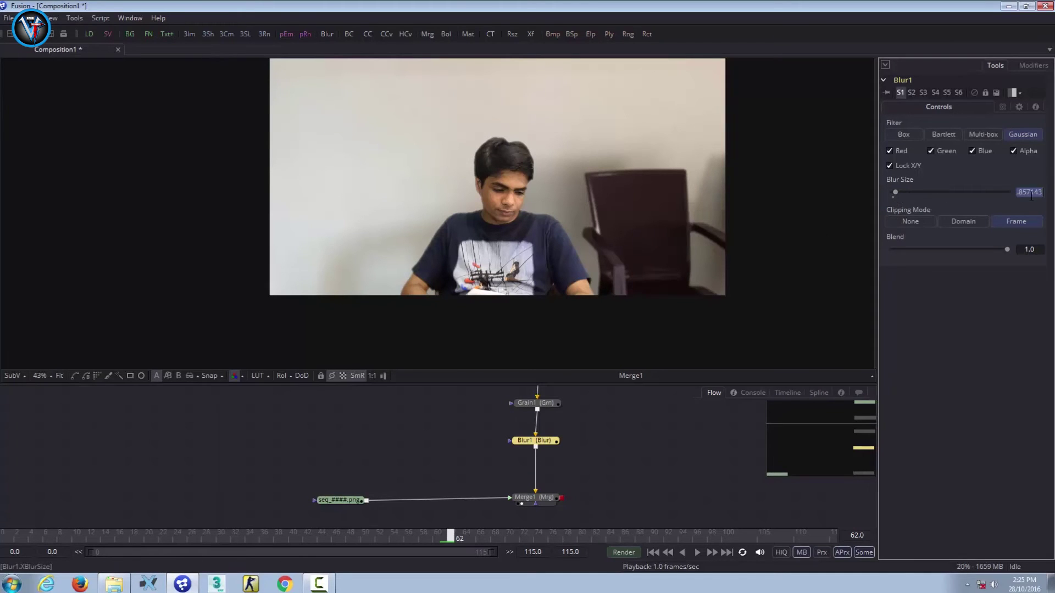
pyautogui.write('.5')
pyautogui.press('Tab')
pyautogui.click(620, 451)
# Rewind and play the composite from the start, stopping at frame 9
pyautogui.press('space')
pyautogui.scroll(2, 608, 212)
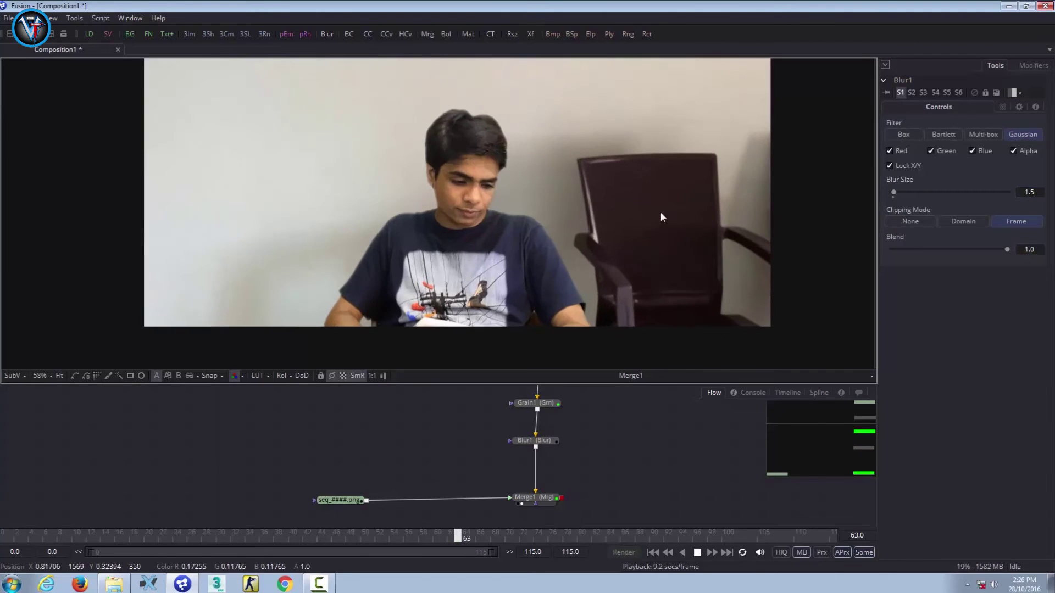
pyautogui.scroll(2, 690, 160)
pyautogui.scroll(1, 696, 163)
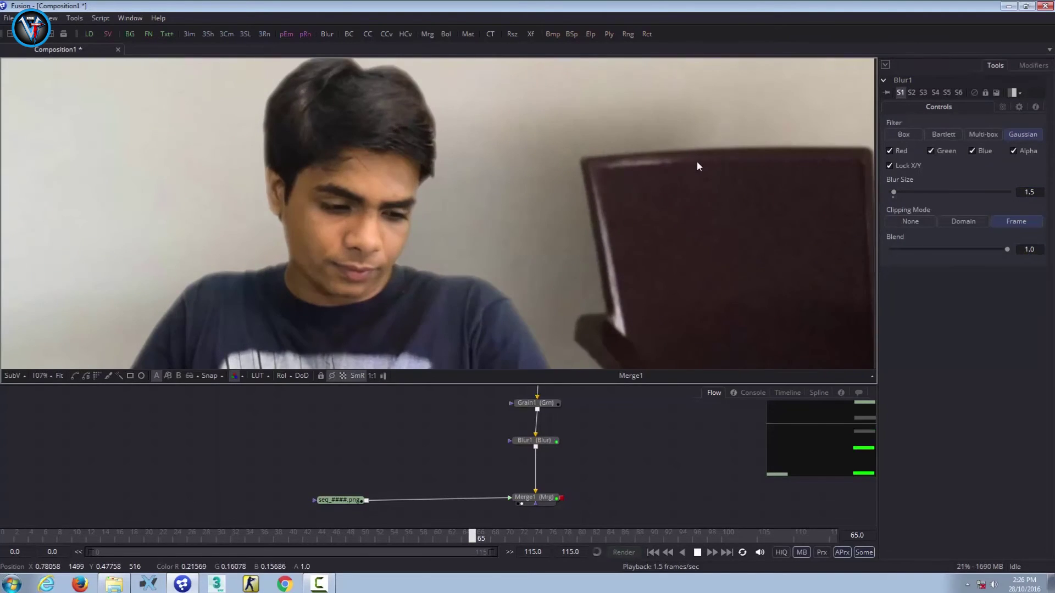
pyautogui.scroll(1, 488, 165)
pyautogui.scroll(-1, 650, 192)
pyautogui.scroll(-1, 648, 192)
pyautogui.scroll(-1, 424, 212)
pyautogui.moveTo(555, 508); pyautogui.dragTo(538, 462)
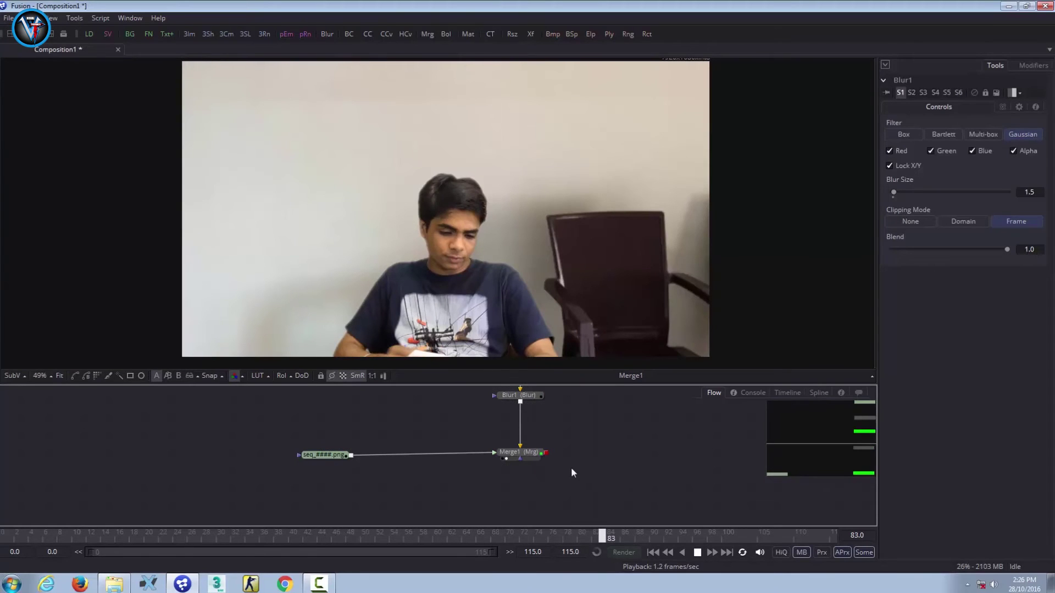
pyautogui.press('space')
pyautogui.moveTo(622, 536); pyautogui.dragTo(4, 535)
pyautogui.press('space')
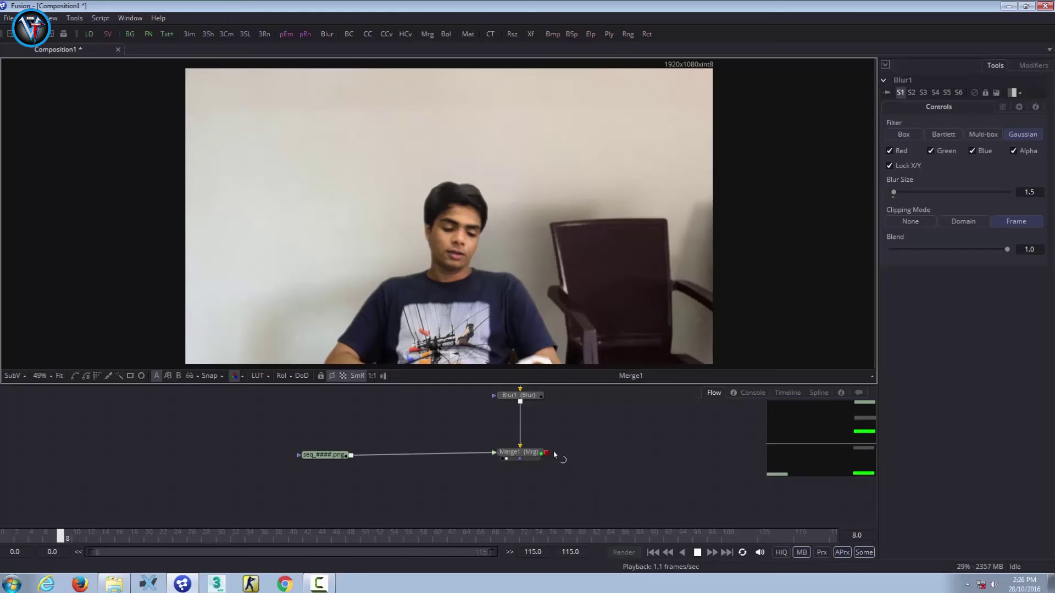
pyautogui.press('space')
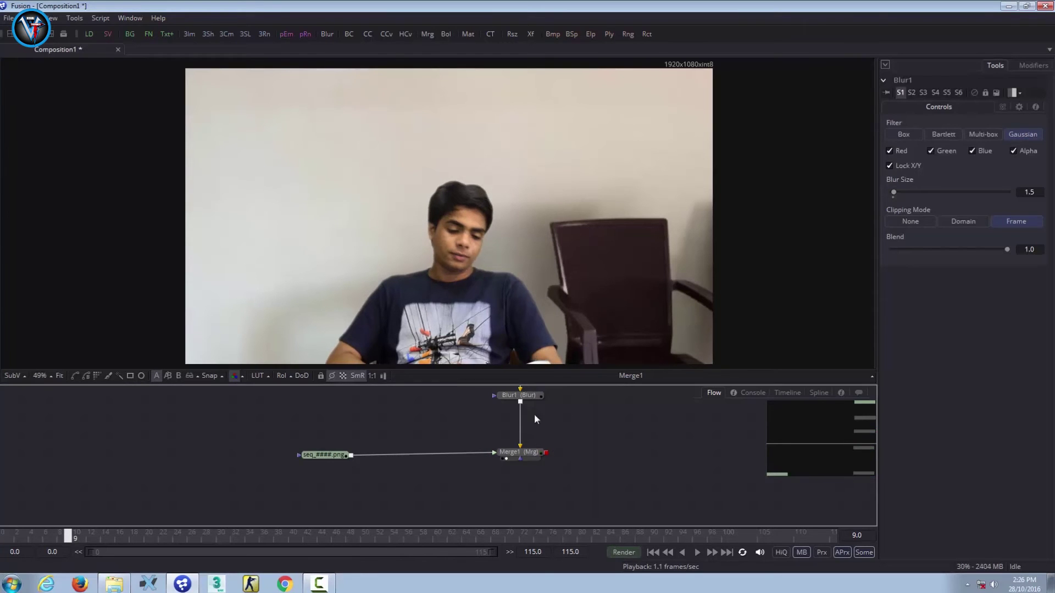
# Add ColorCorrector1 after Merge1, fed by Merge1's output
pyautogui.click(528, 453)
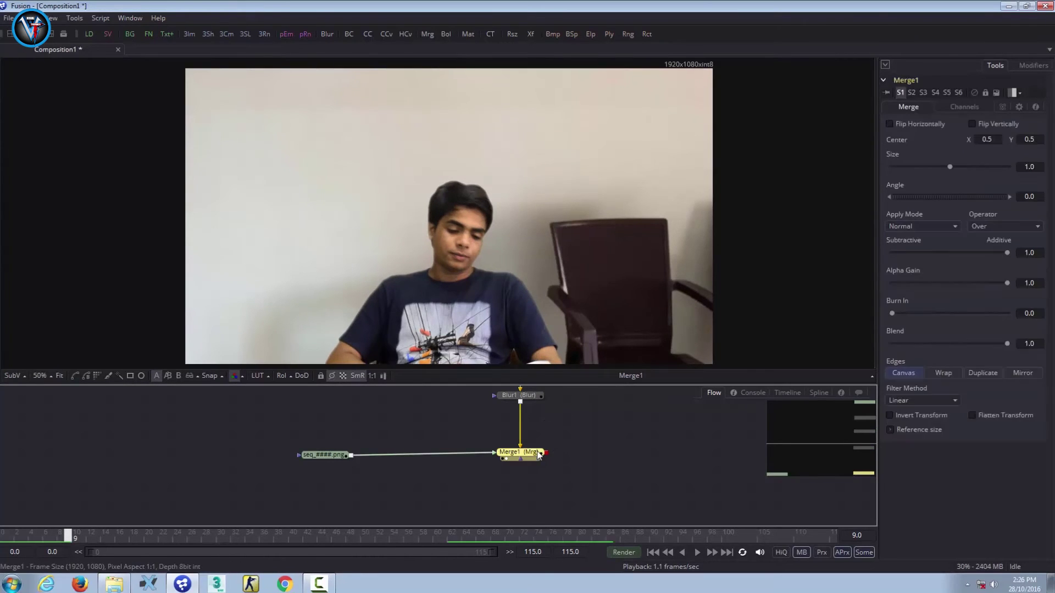
pyautogui.hotkey('shift', 'space')
pyautogui.write('color')
pyautogui.press('Return')
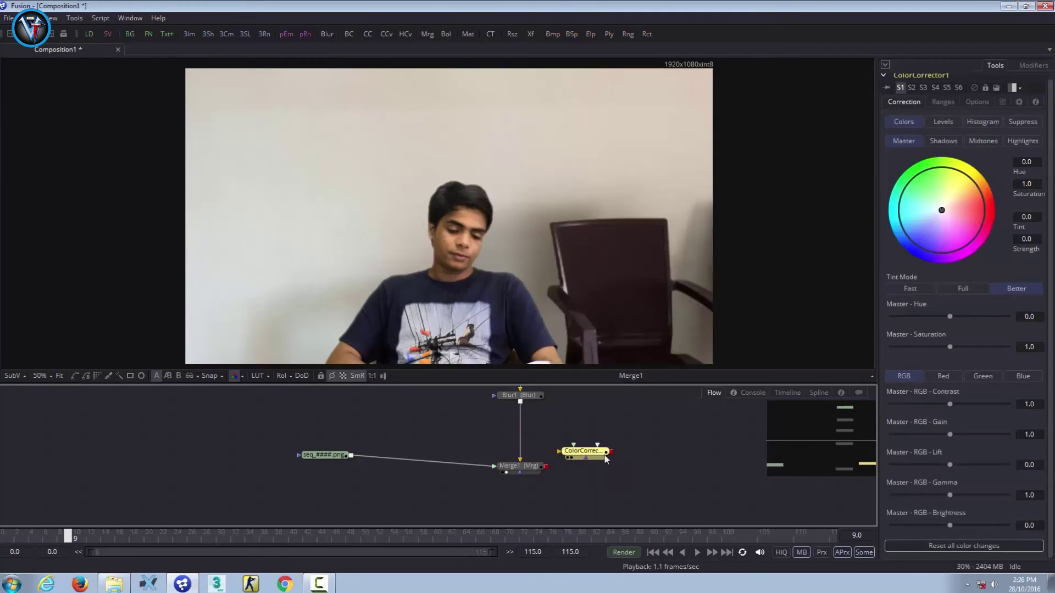
pyautogui.moveTo(548, 466); pyautogui.dragTo(590, 466)
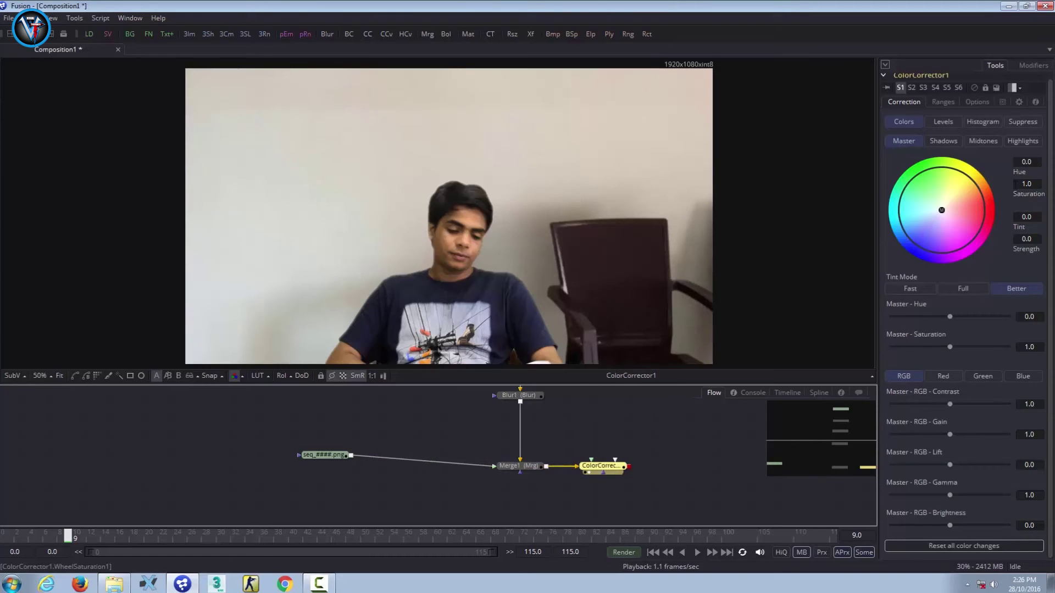
# Apply a slight tint of about 0.047 strength and play the corrected composite
pyautogui.moveTo(942, 213); pyautogui.dragTo(935, 199)
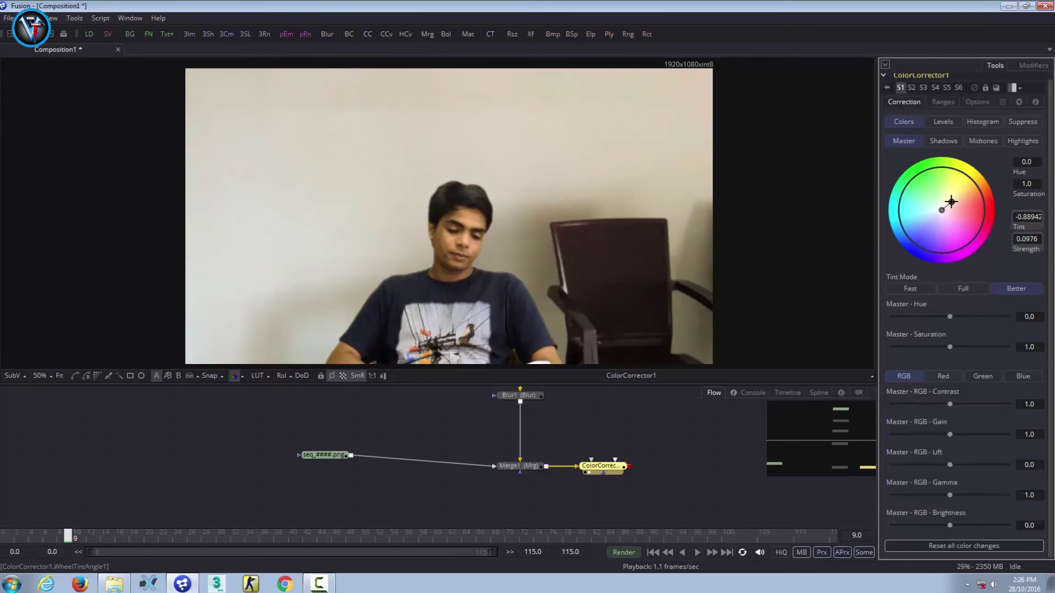
pyautogui.click(946, 202)
pyautogui.moveTo(946, 202); pyautogui.dragTo(940, 222)
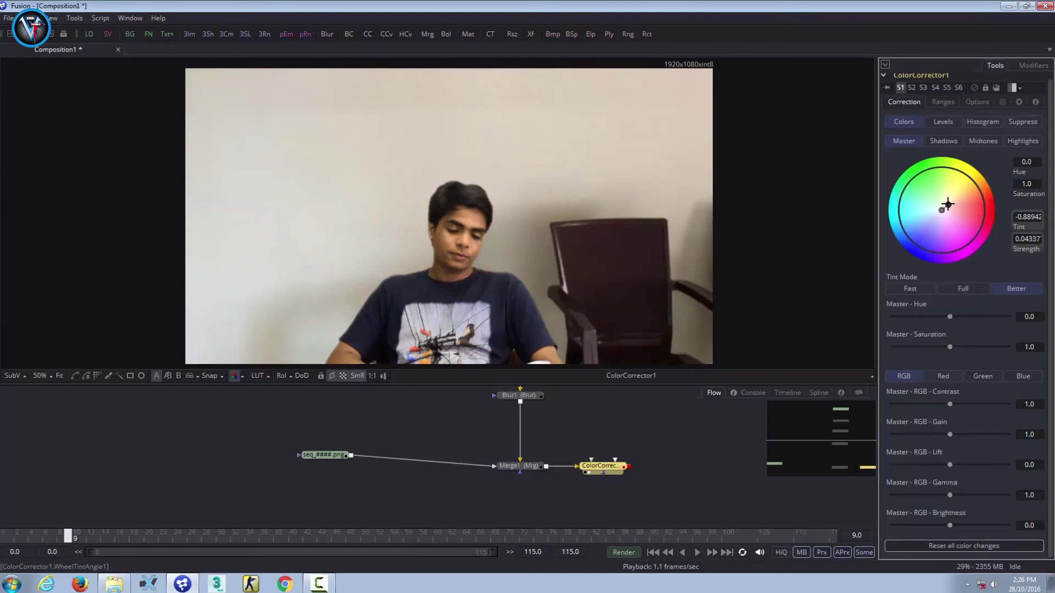
pyautogui.scroll(-1, 535, 233)
pyautogui.press('space')
pyautogui.scroll(-1, 549, 252)
pyautogui.scroll(1, 558, 255)
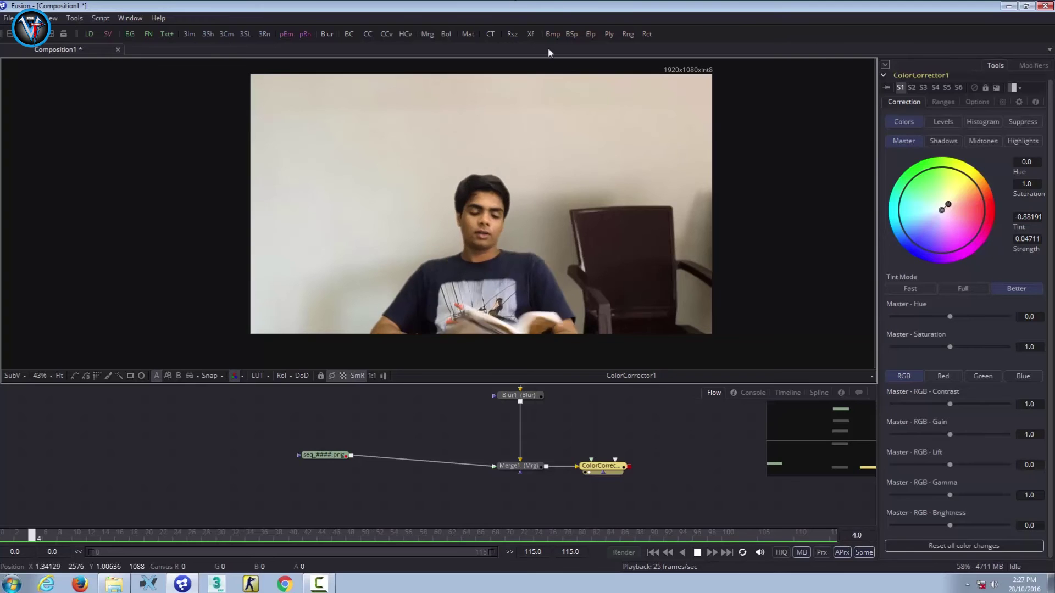
pyautogui.scroll(-2, 481, 174)
pyautogui.scroll(1, 542, 176)
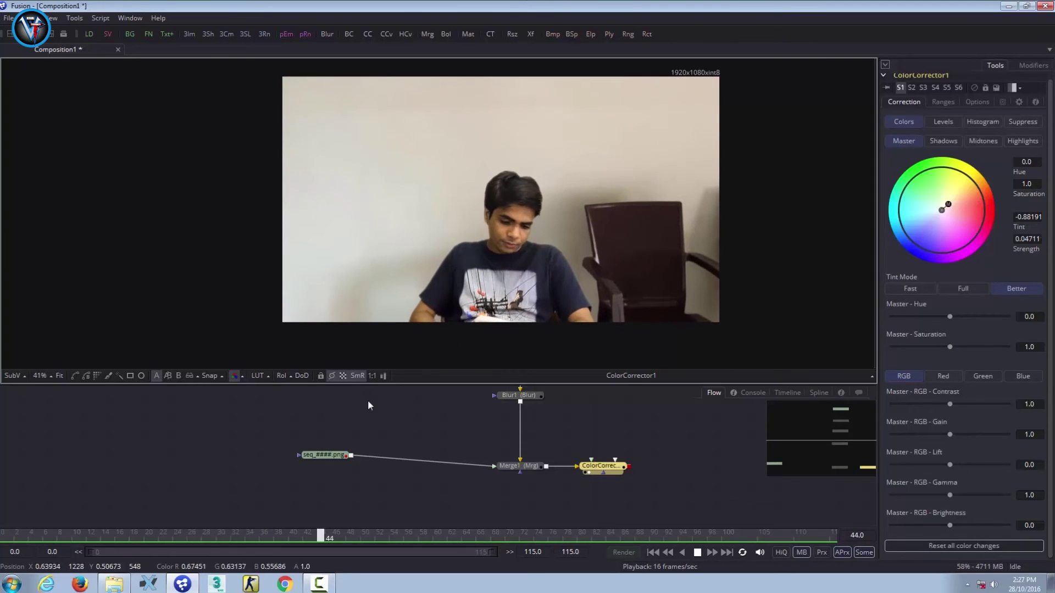
# Pan along the chain, viewing the Background photo and the foreground sequence
pyautogui.moveTo(318, 456); pyautogui.dragTo(314, 463)
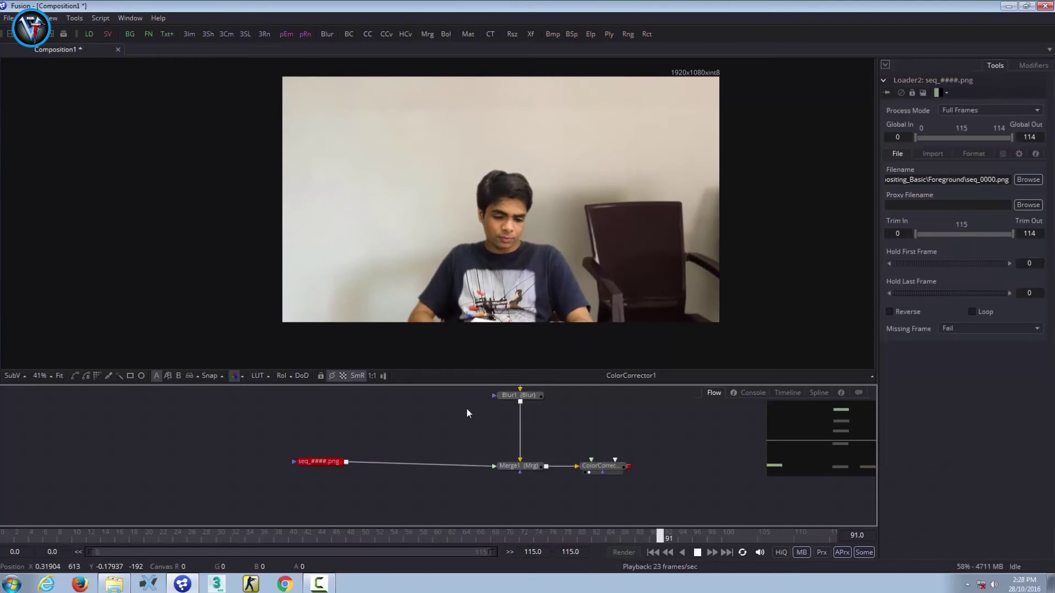
pyautogui.moveTo(477, 427)
pyautogui.mouseDown()
pyautogui.moveTo(393, 453)
pyautogui.moveTo(355, 502)
pyautogui.mouseUp()
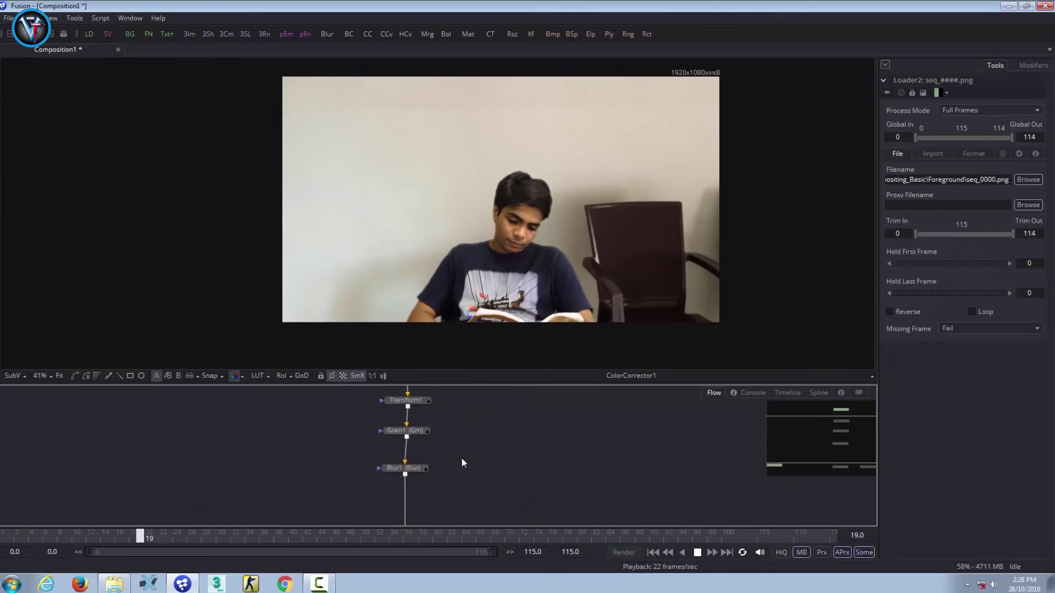
pyautogui.moveTo(462, 464); pyautogui.dragTo(467, 511)
pyautogui.click(416, 418)
pyautogui.press('1')
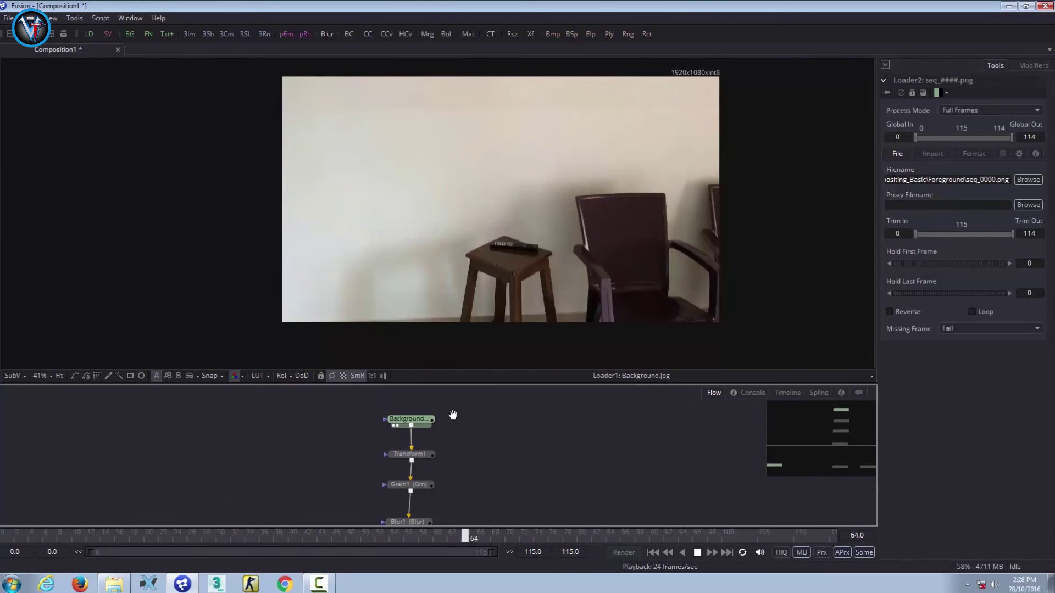
pyautogui.moveTo(468, 401); pyautogui.dragTo(545, 333)
pyautogui.press('1')
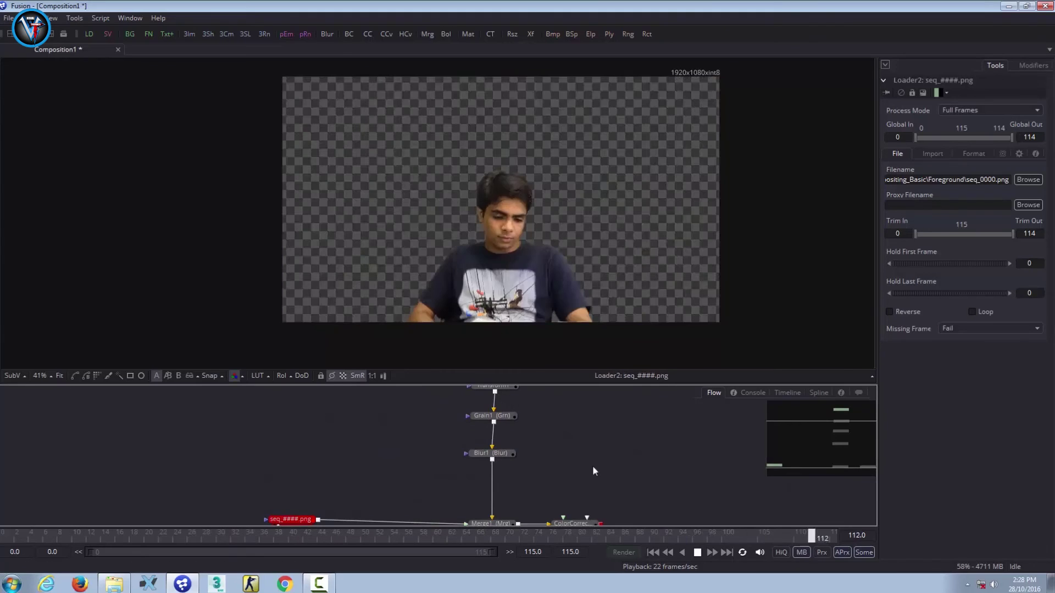
# View the color-corrected output and move the ColorCorrector node slightly lower
pyautogui.moveTo(592, 471); pyautogui.dragTo(510, 389)
pyautogui.click(491, 441)
pyautogui.press('1')
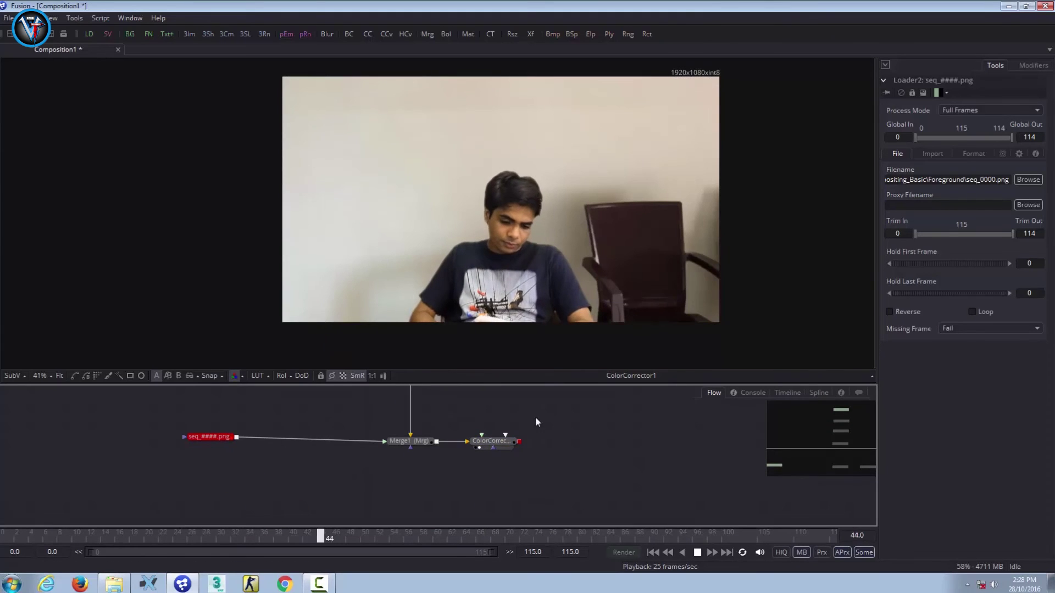
pyautogui.click(494, 441)
pyautogui.moveTo(493, 441); pyautogui.dragTo(493, 455)
pyautogui.click(535, 388)
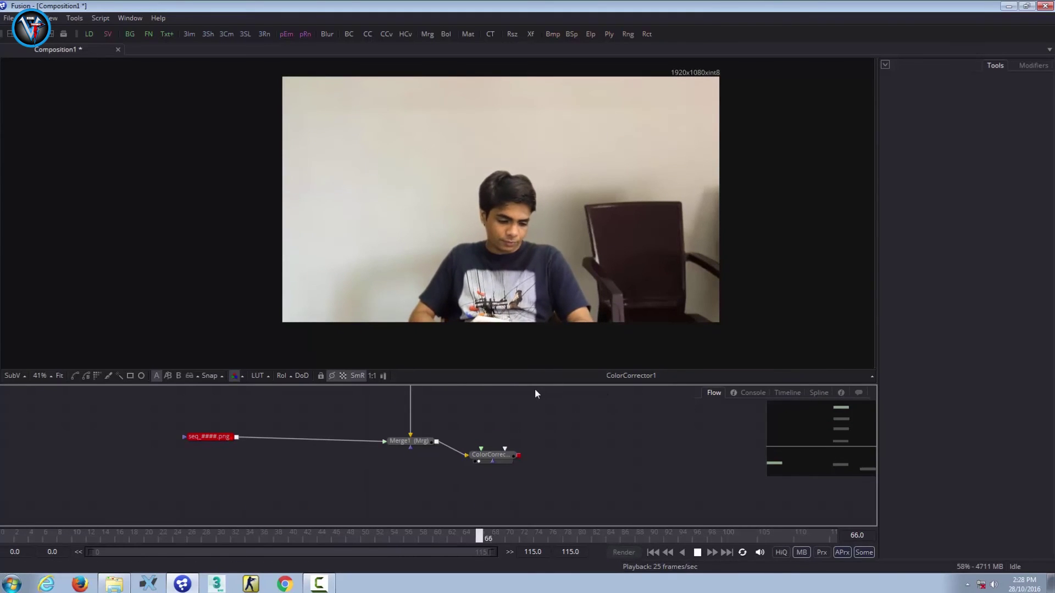
# Add a Saver that writes Basic Comp.mov to the Desktop as QuickTime Movies
pyautogui.hotkey('ctrl', 'space')
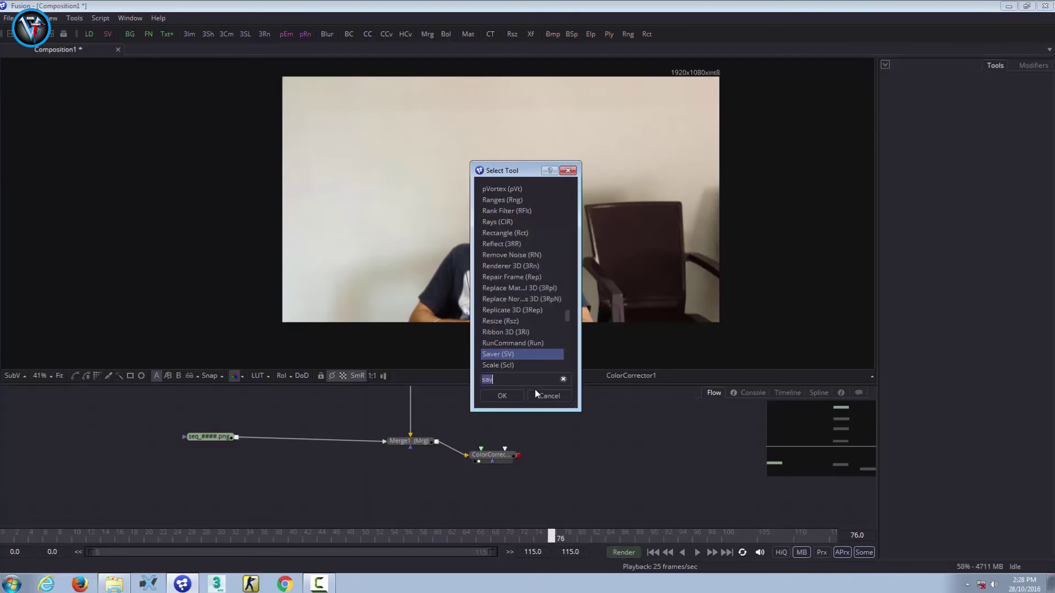
pyautogui.write('ver')
pyautogui.press('Return')
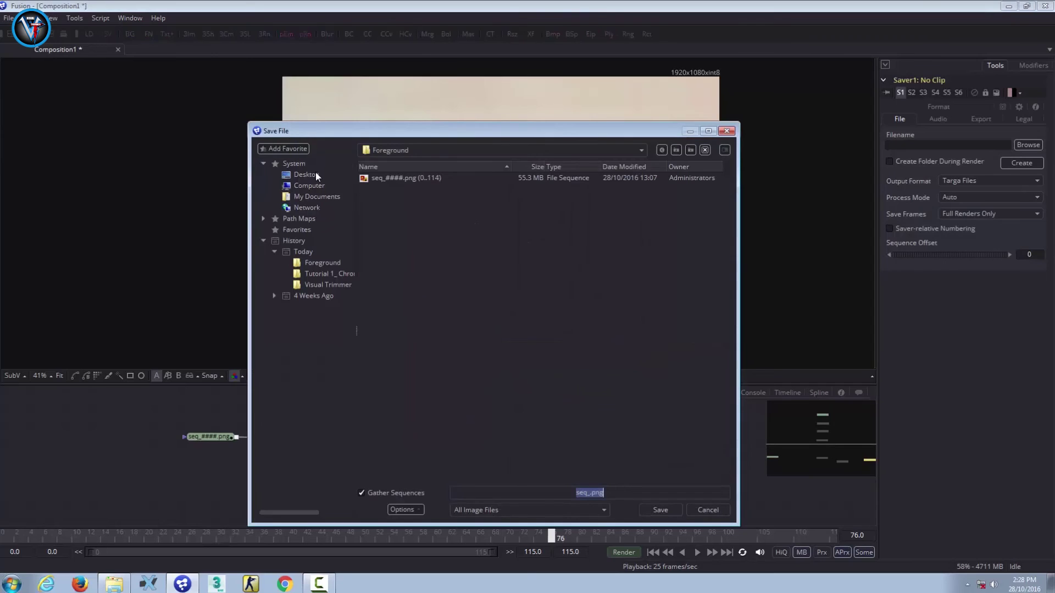
pyautogui.click(313, 174)
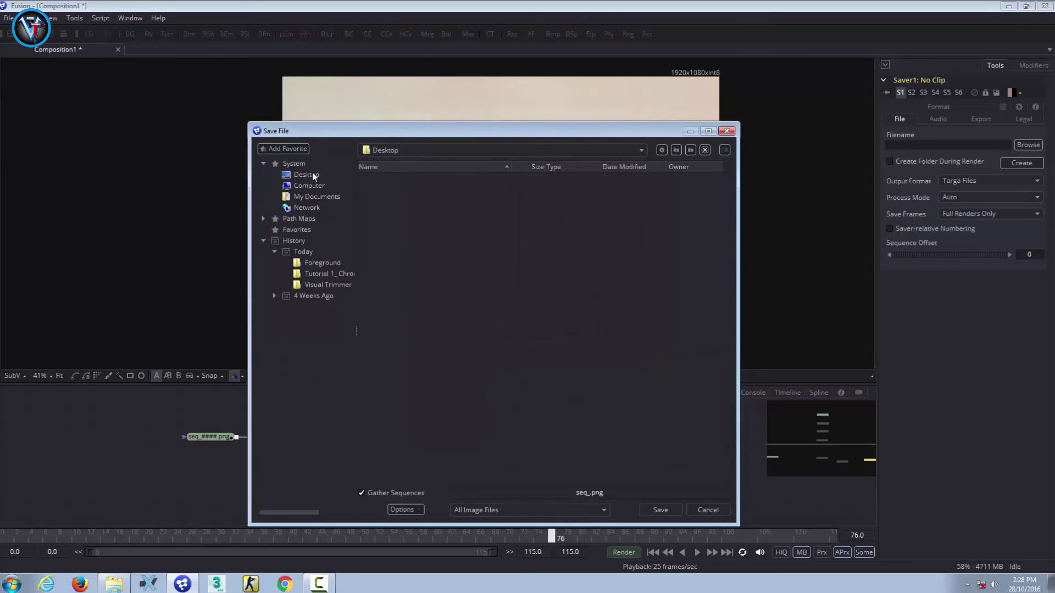
pyautogui.click(597, 507)
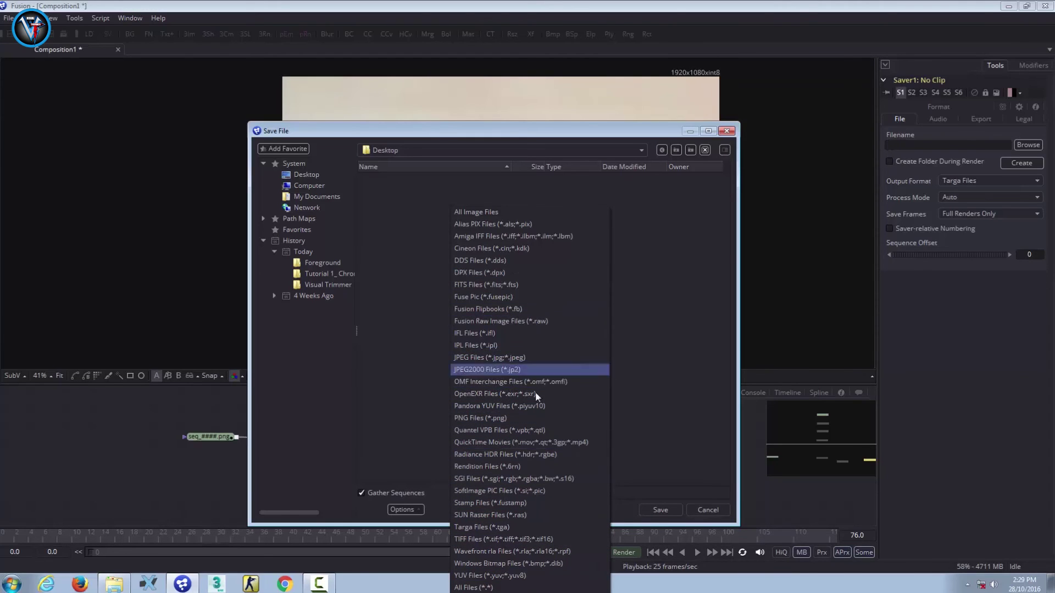
pyautogui.click(532, 442)
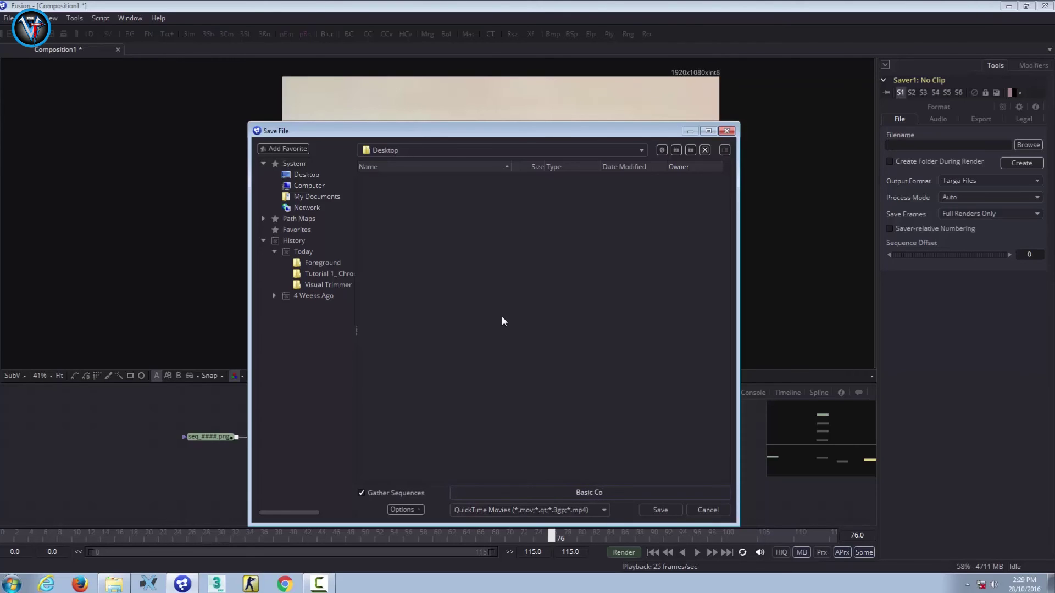
pyautogui.click(660, 509)
pyautogui.moveTo(601, 458)
pyautogui.mouseDown()
pyautogui.moveTo(587, 458)
pyautogui.moveTo(586, 432)
pyautogui.moveTo(606, 459)
pyautogui.moveTo(589, 456)
pyautogui.mouseUp()
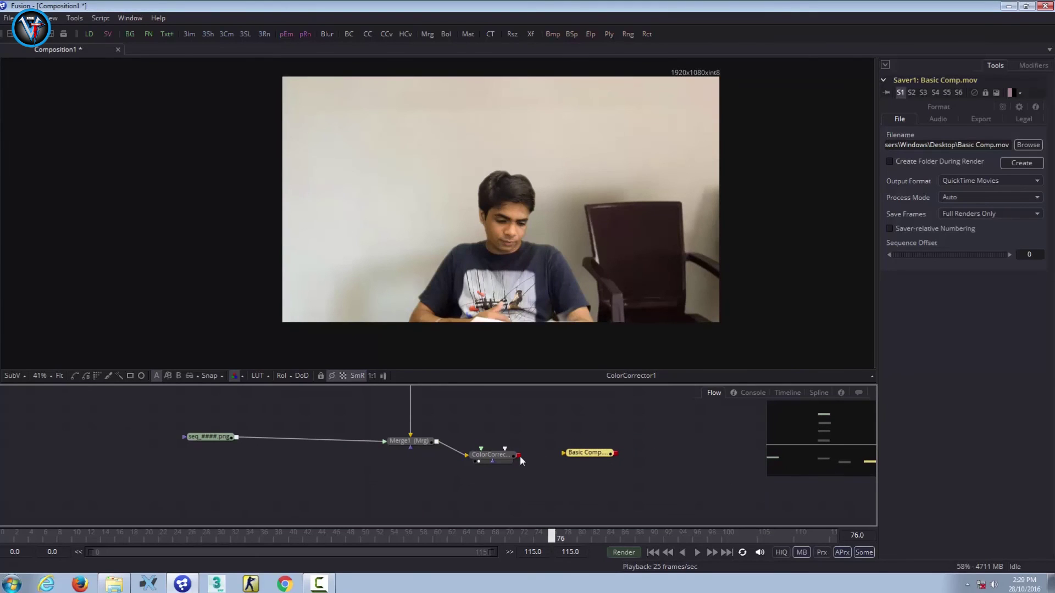
# Connect ColorCorrector1 to the Basic Comp saver and turn on HiQ
pyautogui.moveTo(518, 455); pyautogui.dragTo(567, 453)
pyautogui.moveTo(589, 459); pyautogui.dragTo(592, 460)
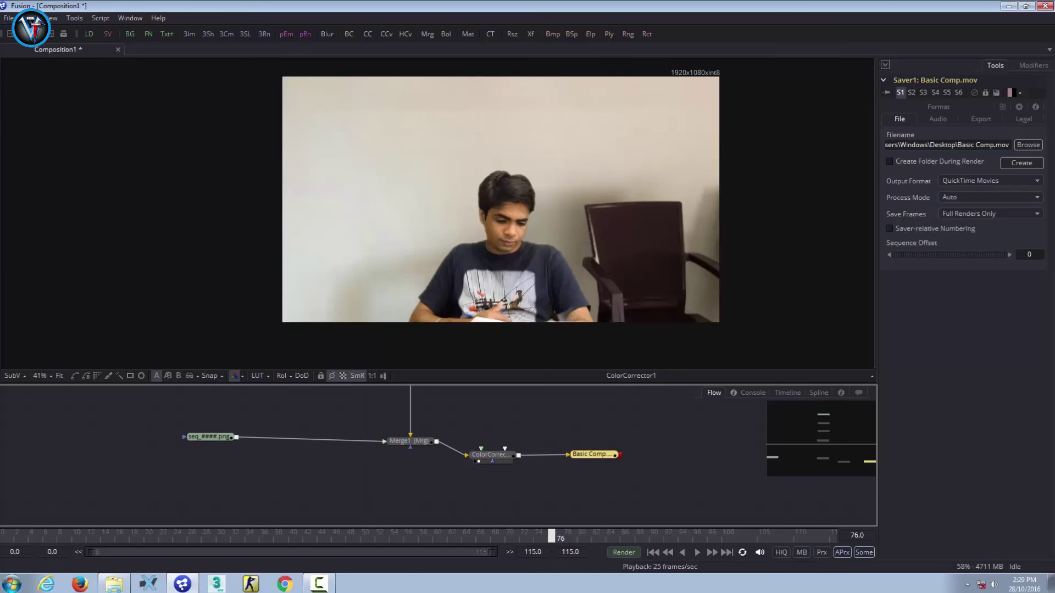
pyautogui.click(779, 553)
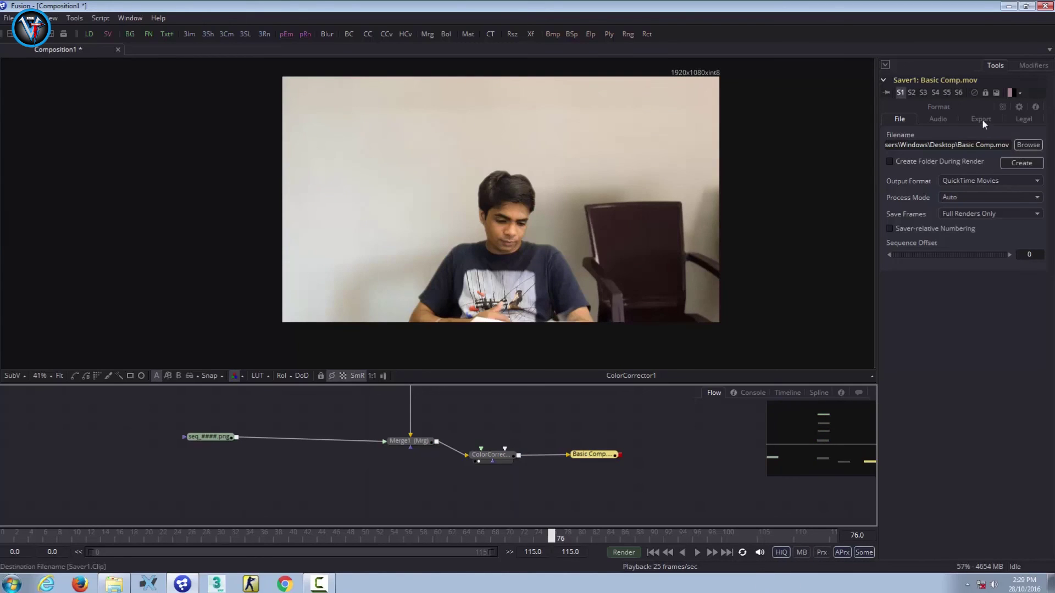
# Set saver quality to 100 and legal adjustment to 100% Saturation 100% Amplitude
pyautogui.click(938, 109)
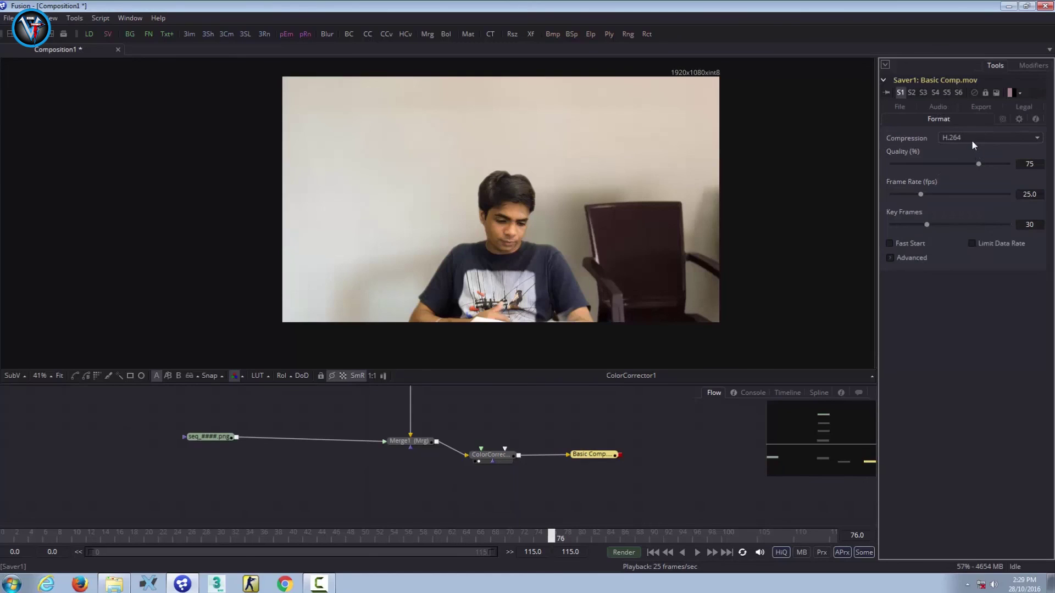
pyautogui.moveTo(979, 164); pyautogui.dragTo(1015, 164)
pyautogui.click(1023, 119)
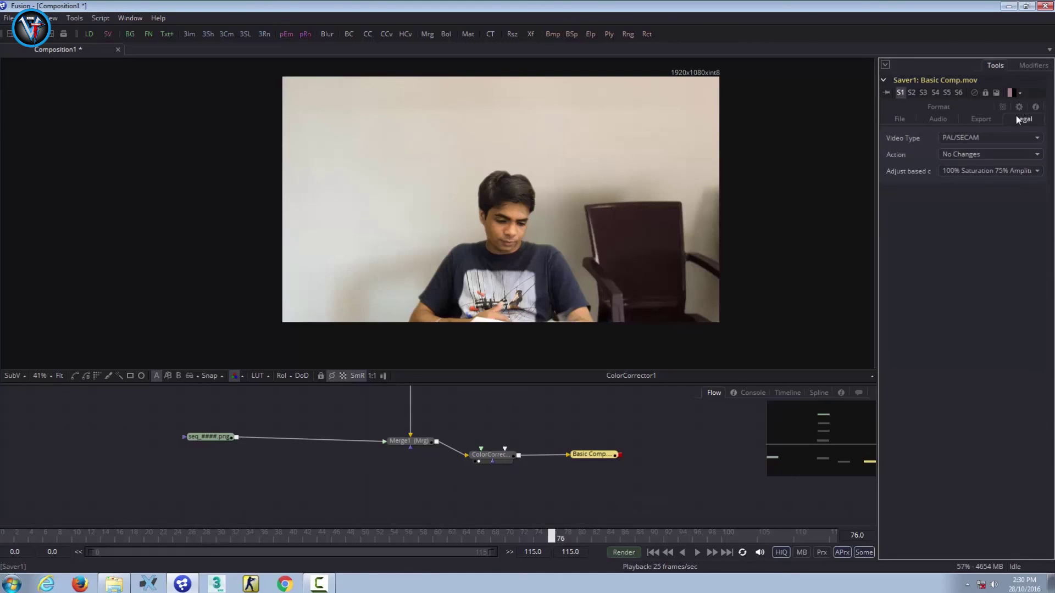
pyautogui.click(998, 171)
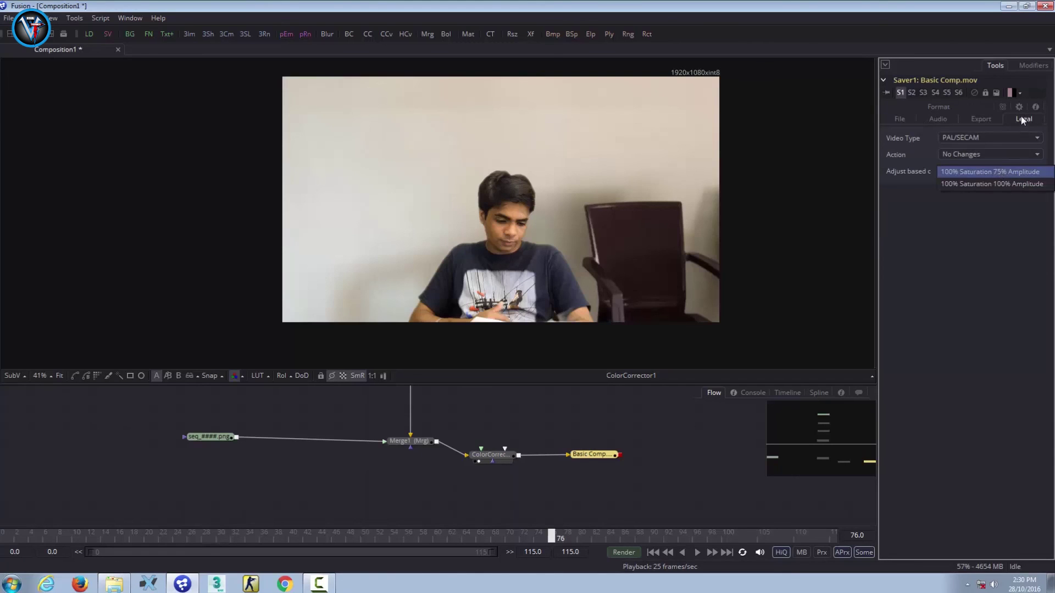
pyautogui.click(981, 172)
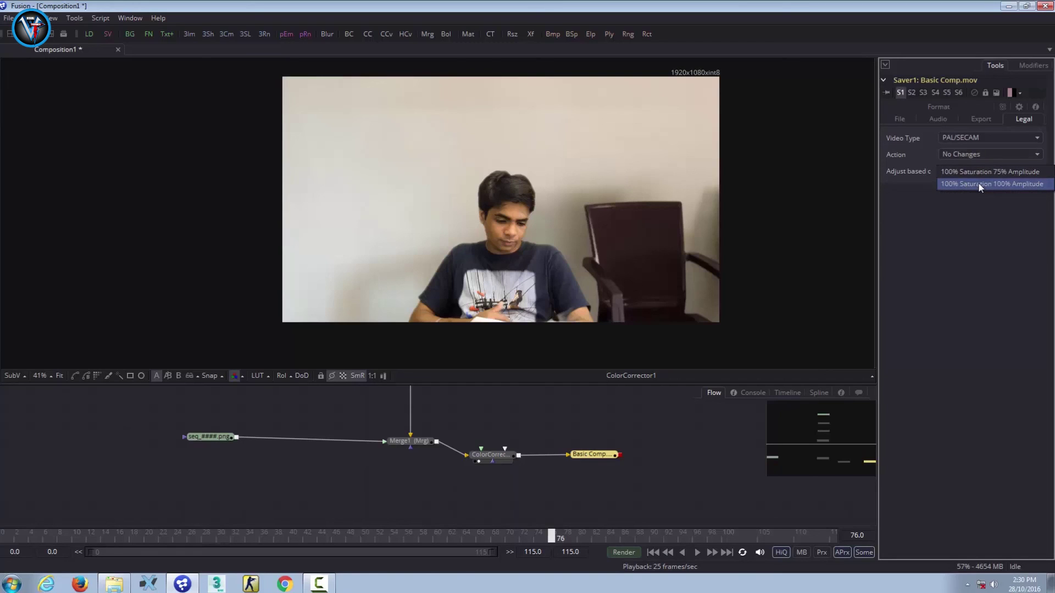
pyautogui.click(980, 185)
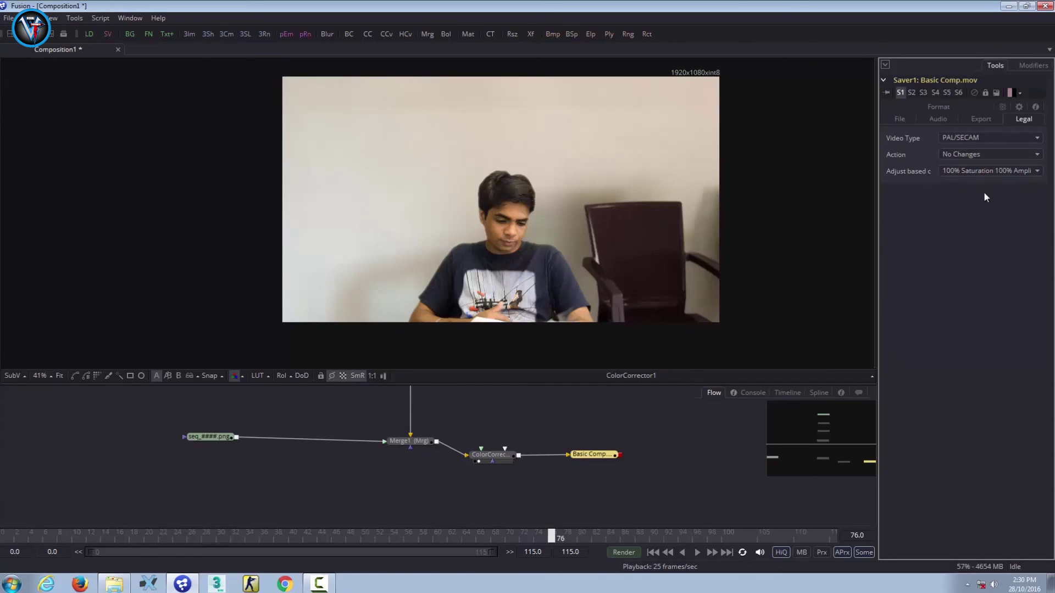
pyautogui.click(685, 492)
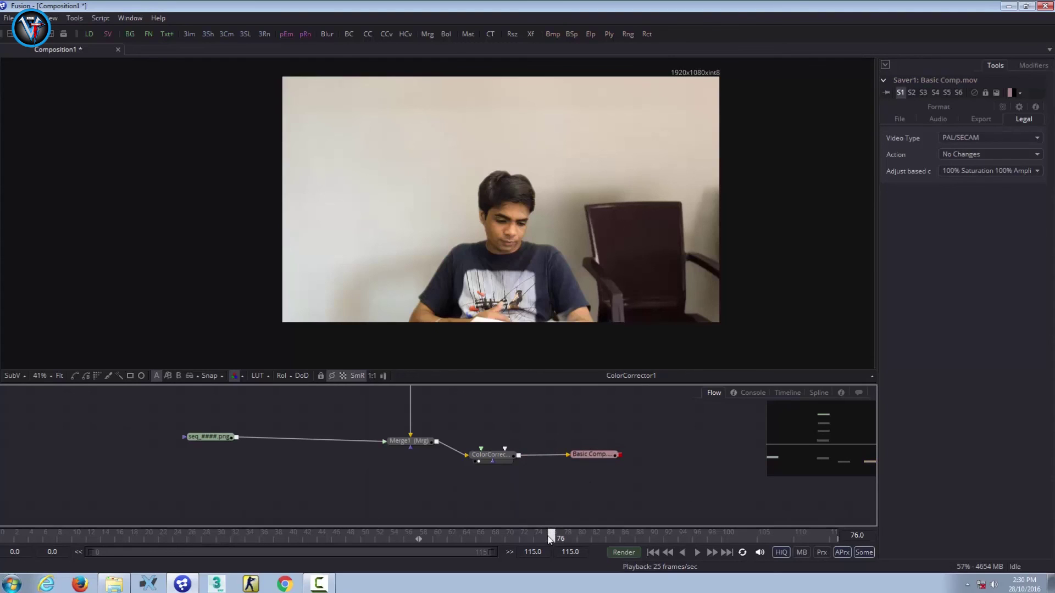
# Render all 116 frames to Basic Comp.mov, then open it from the desktop in VLC
pyautogui.click(628, 552)
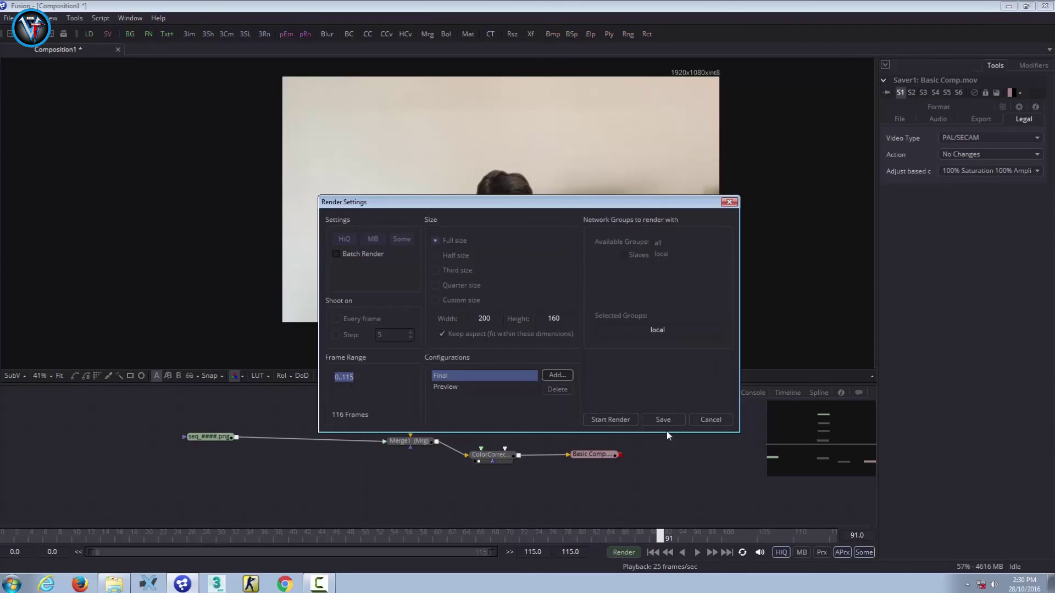
pyautogui.click(610, 420)
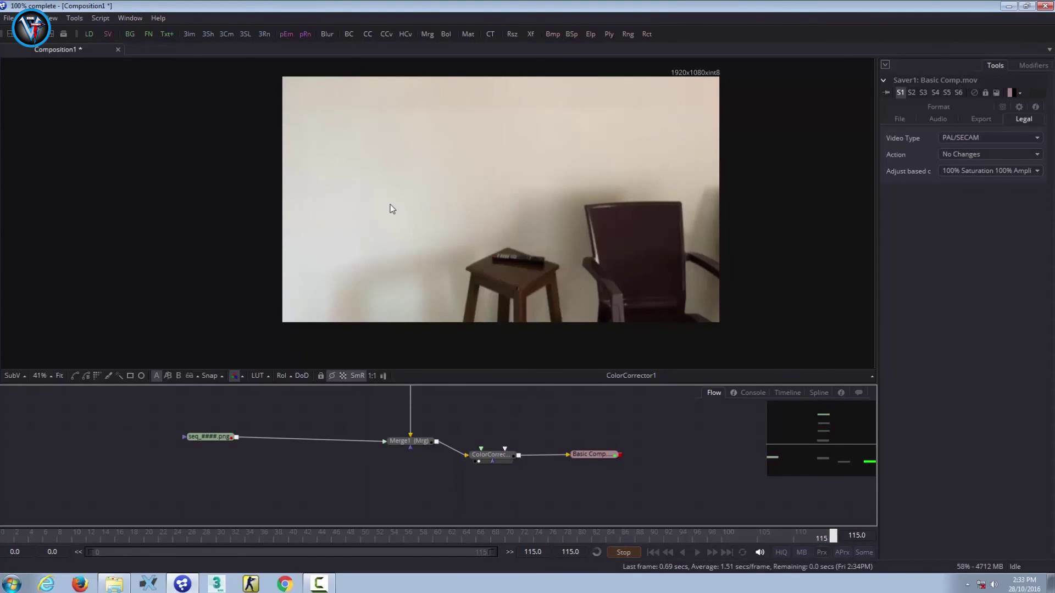
pyautogui.click(631, 343)
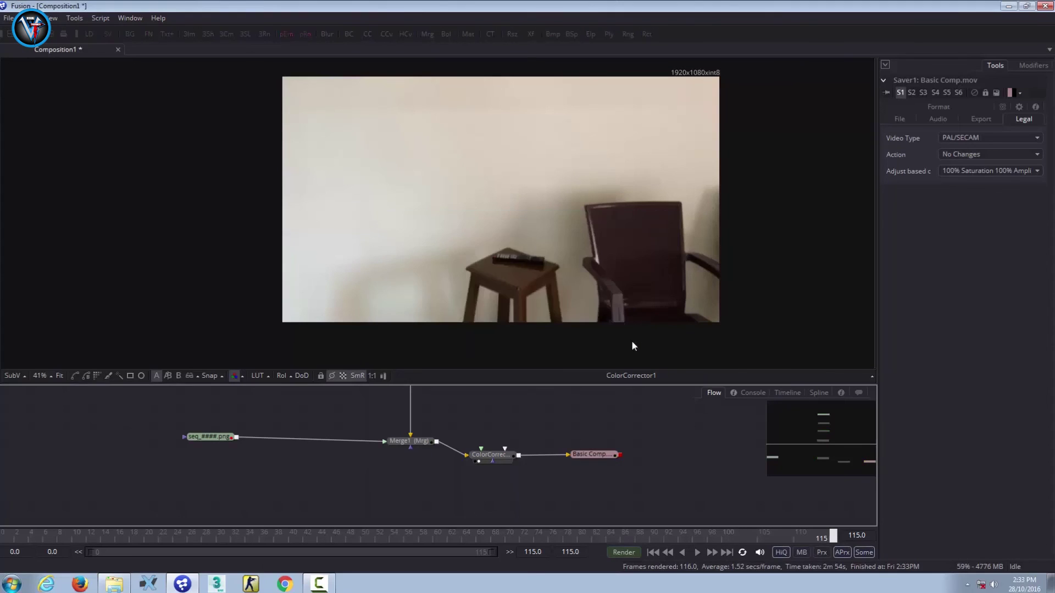
pyautogui.press('super+d')
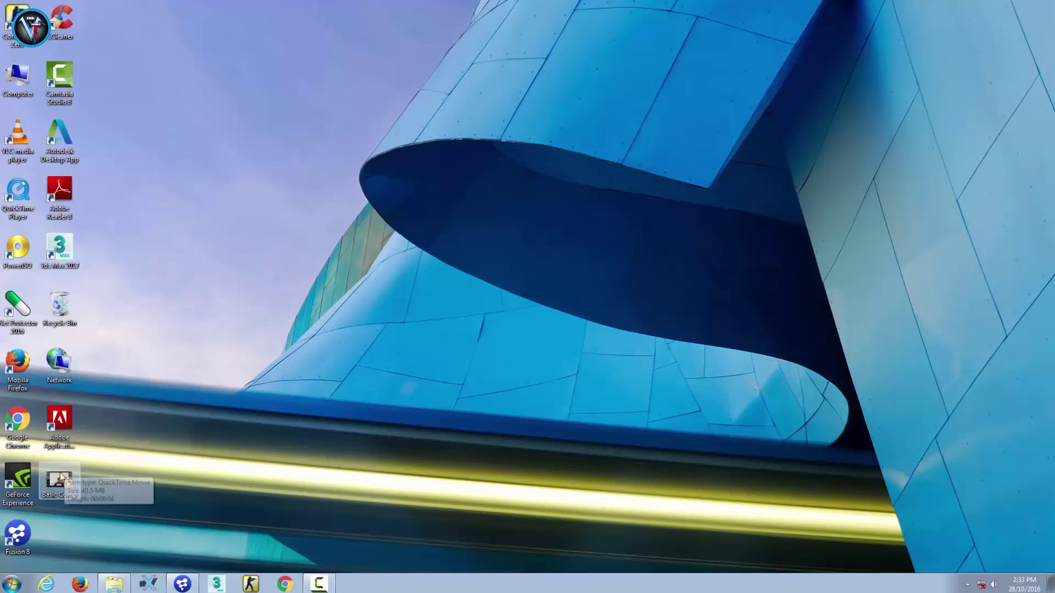
pyautogui.rightClick(58, 485)
pyautogui.moveTo(92, 287)
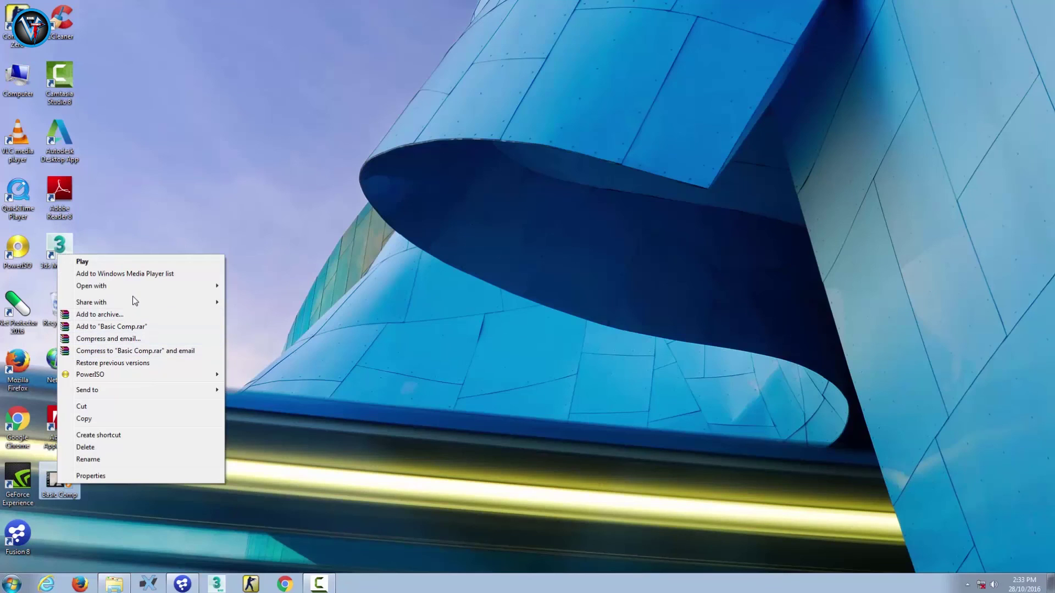
pyautogui.click(241, 298)
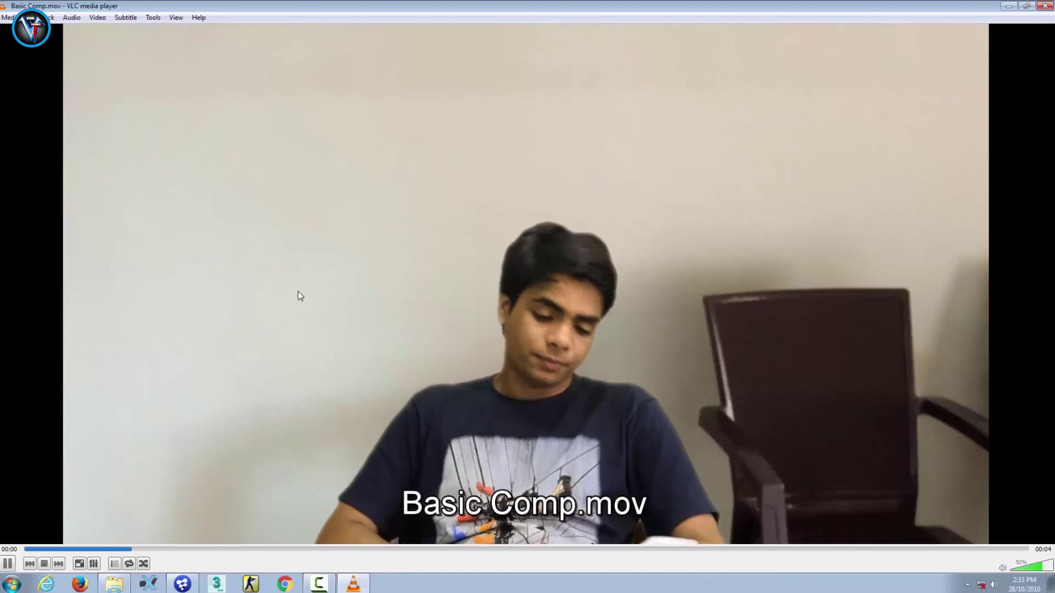